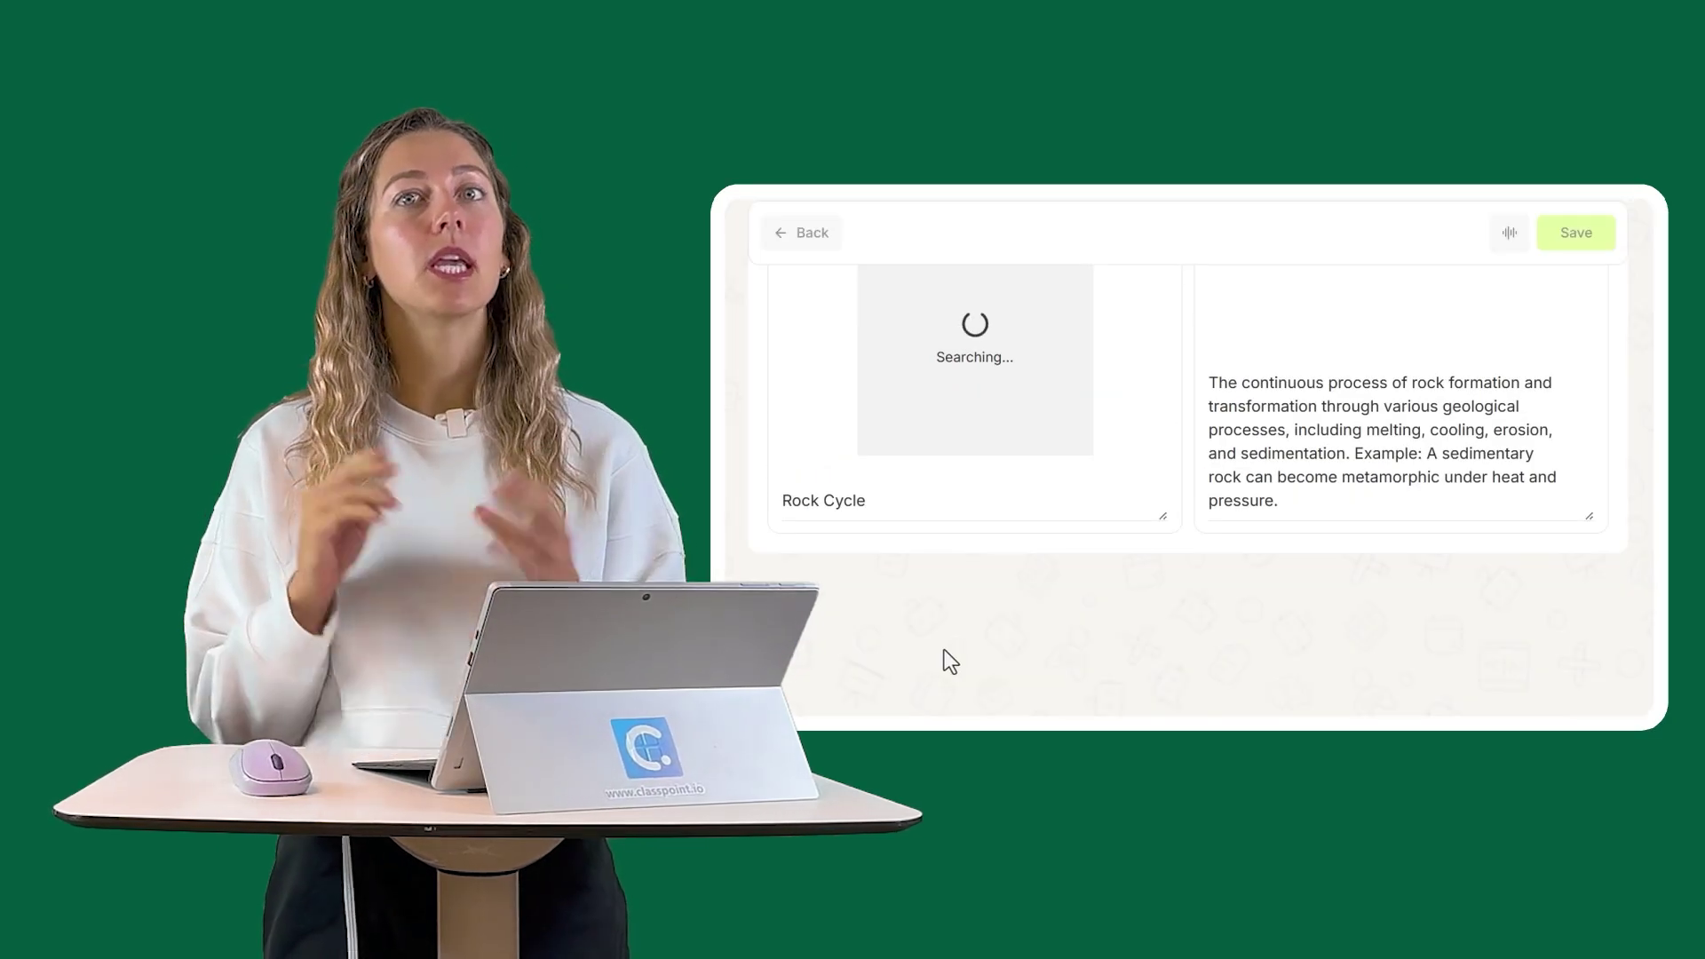
Scroll through the generated Rock Cycle and Plate Tectonics flashcard preview.
scroll(943, 647, down, 3)
scroll(947, 622, up, 3)
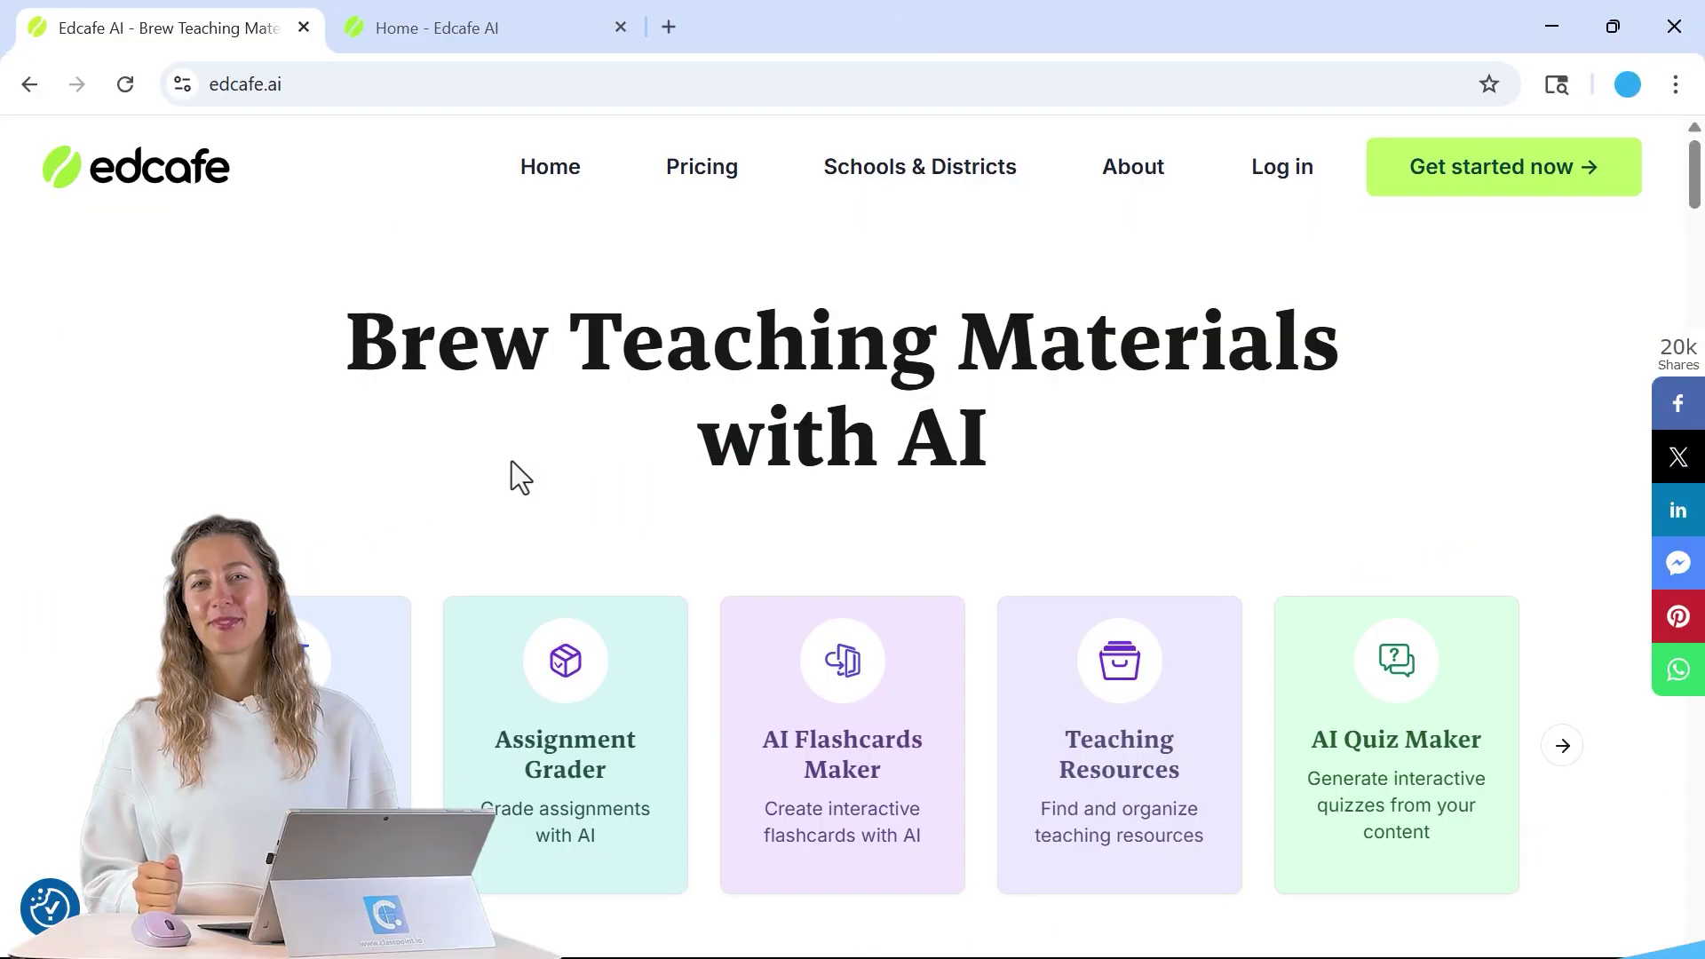
From the Edcafe home dashboard, create a new Flashcards set.
click(432, 27)
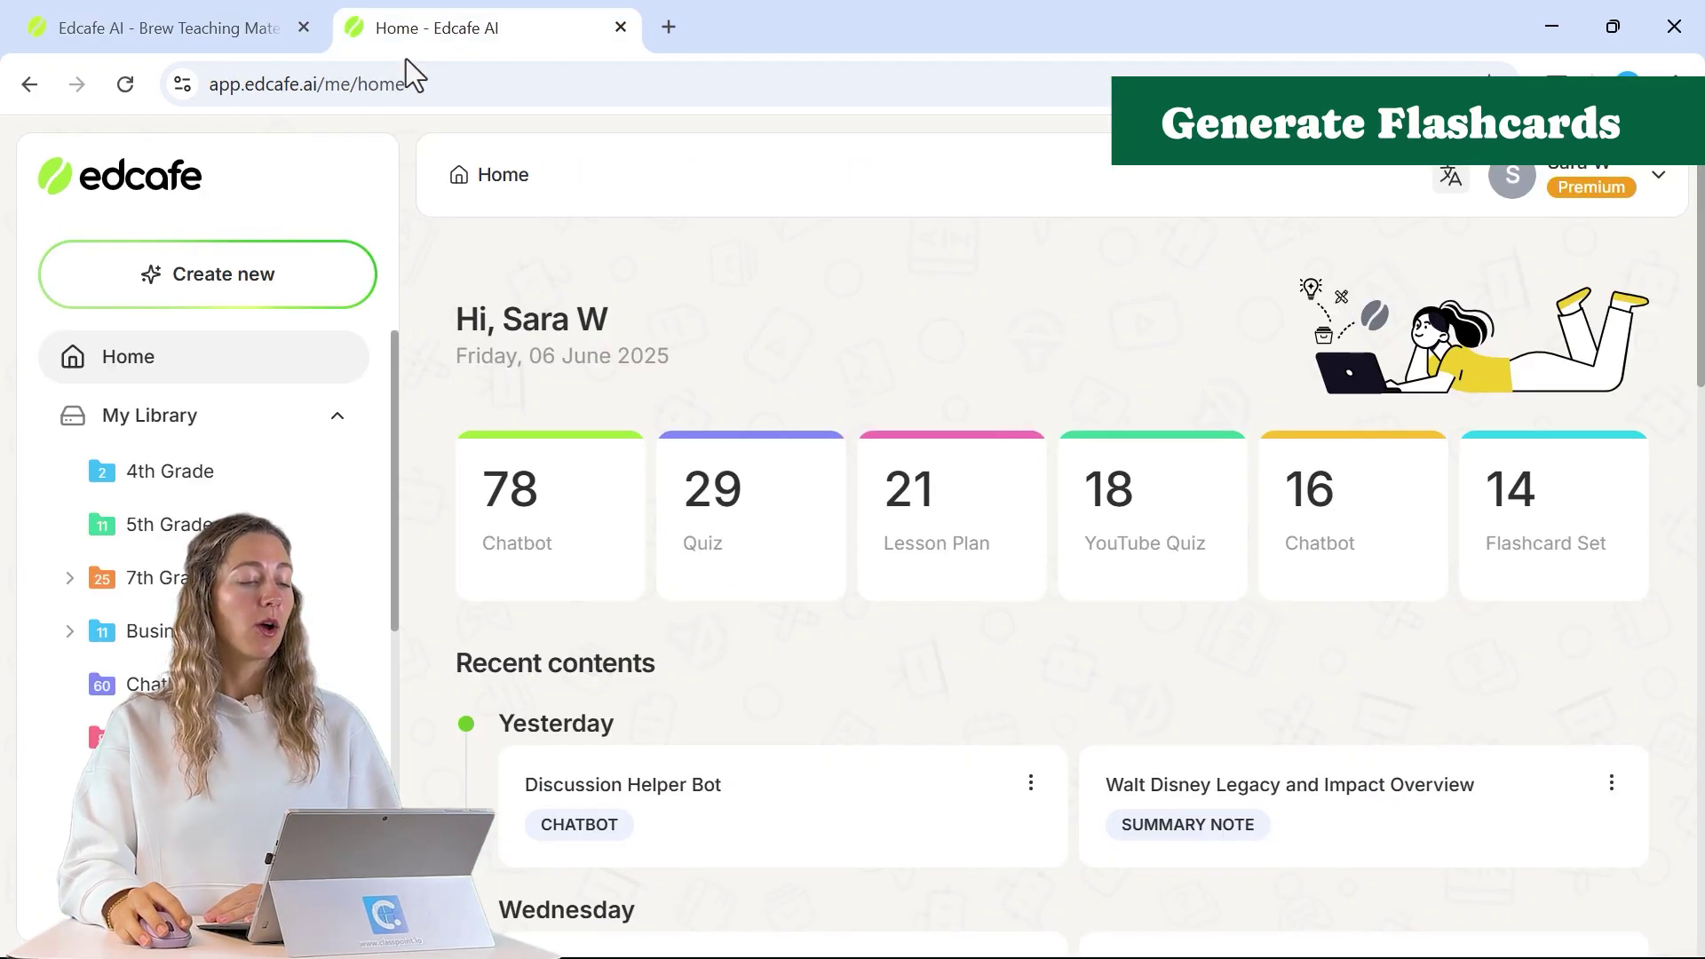
click(305, 291)
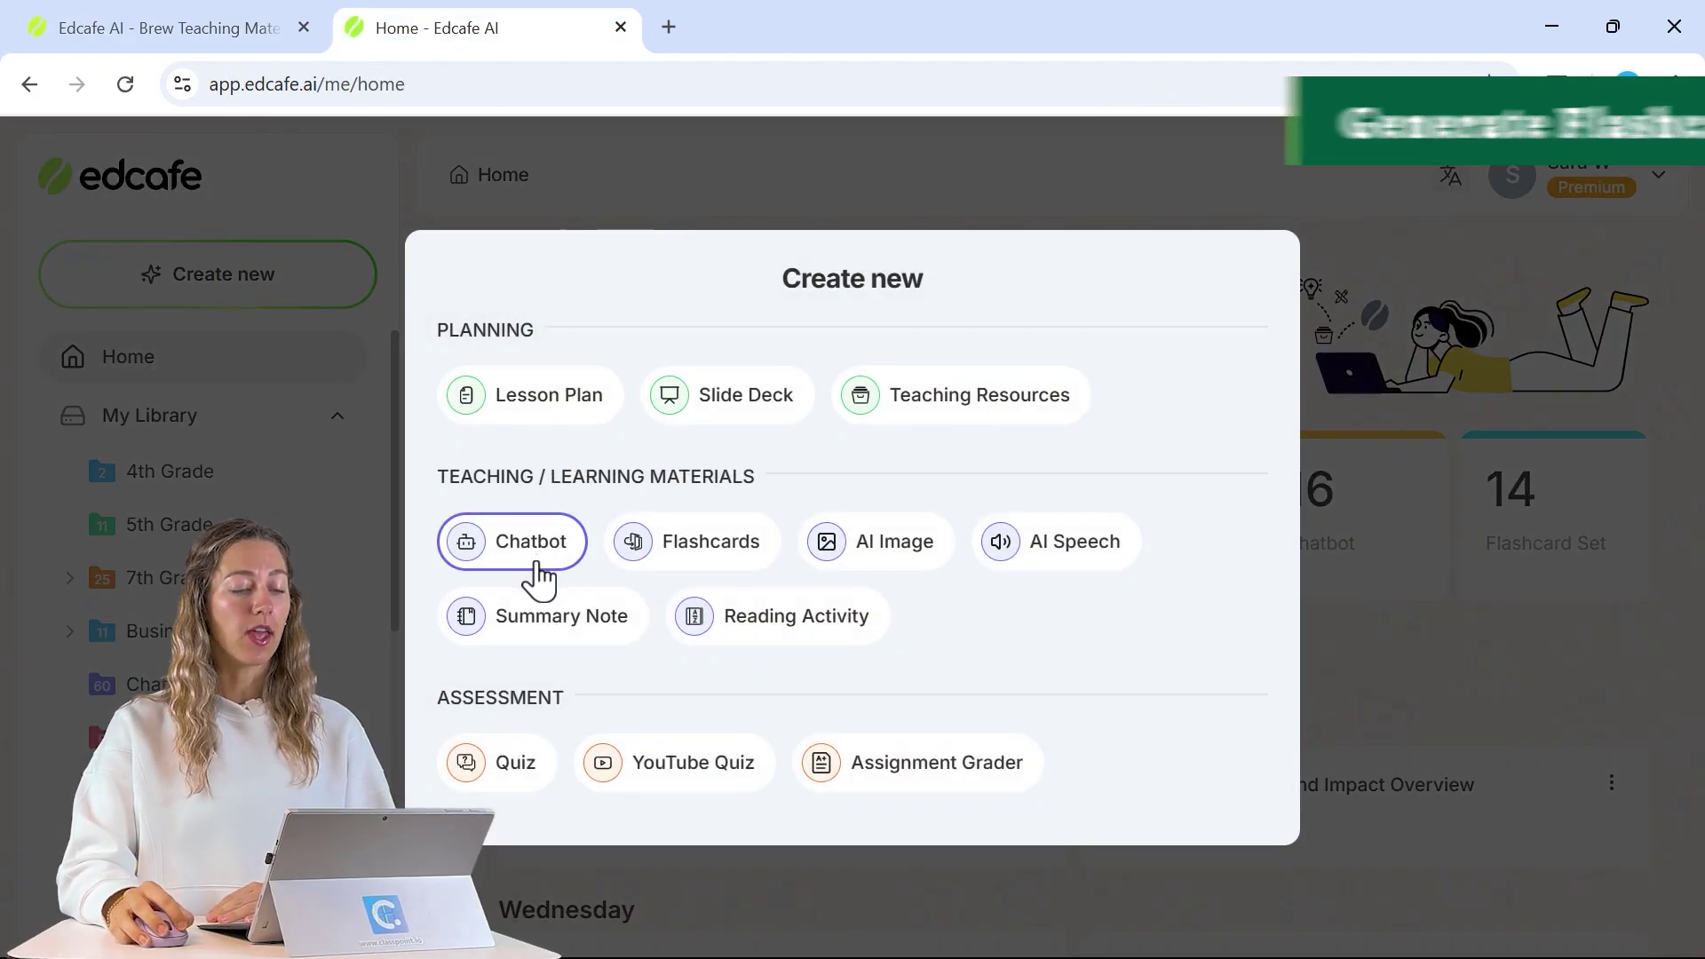
click(632, 569)
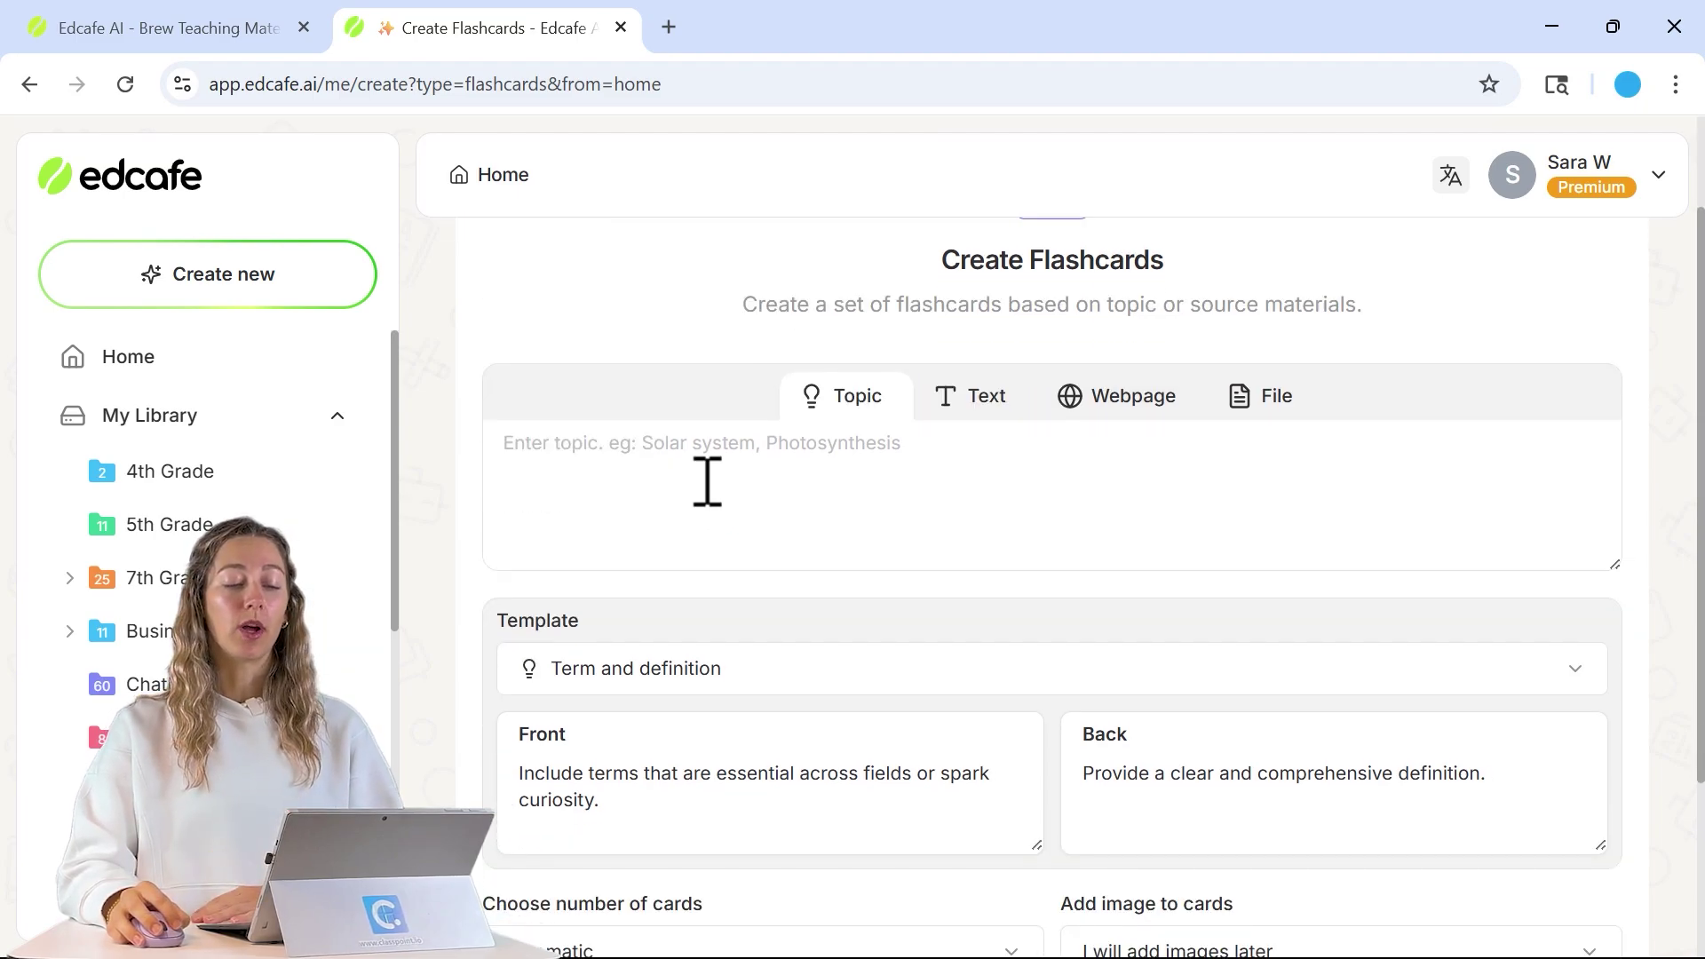
Select File as the flashcard source, briefly viewing the Volcanoes presentation in PowerPoint.
click(801, 444)
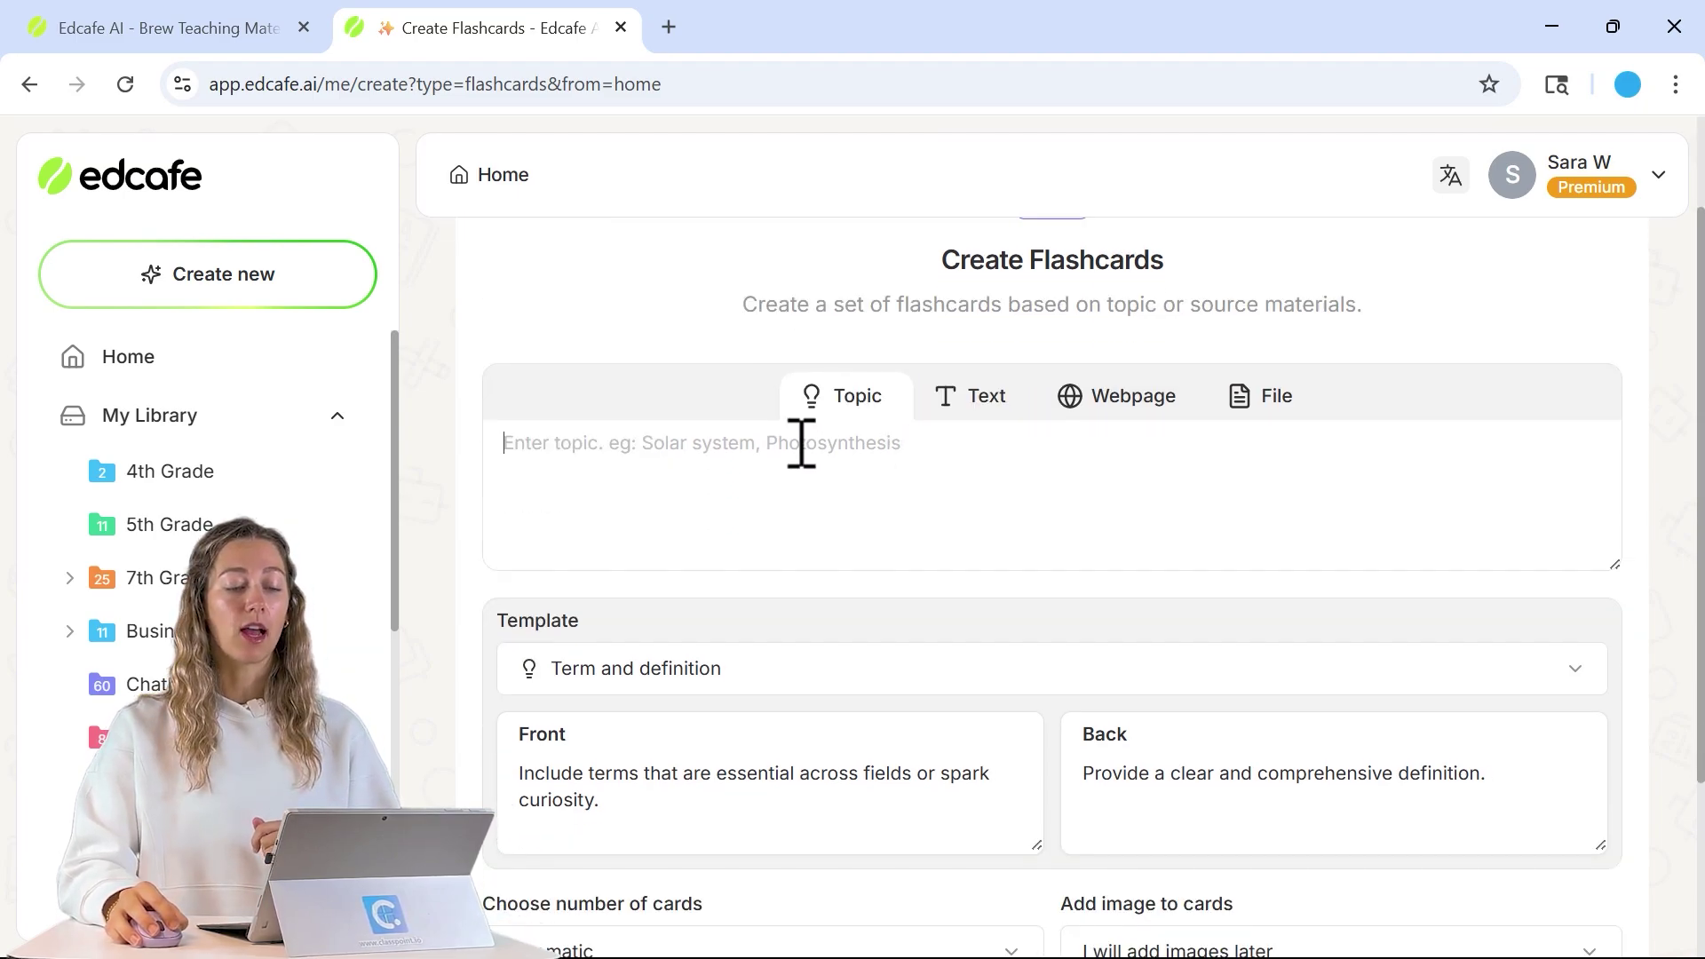
click(968, 401)
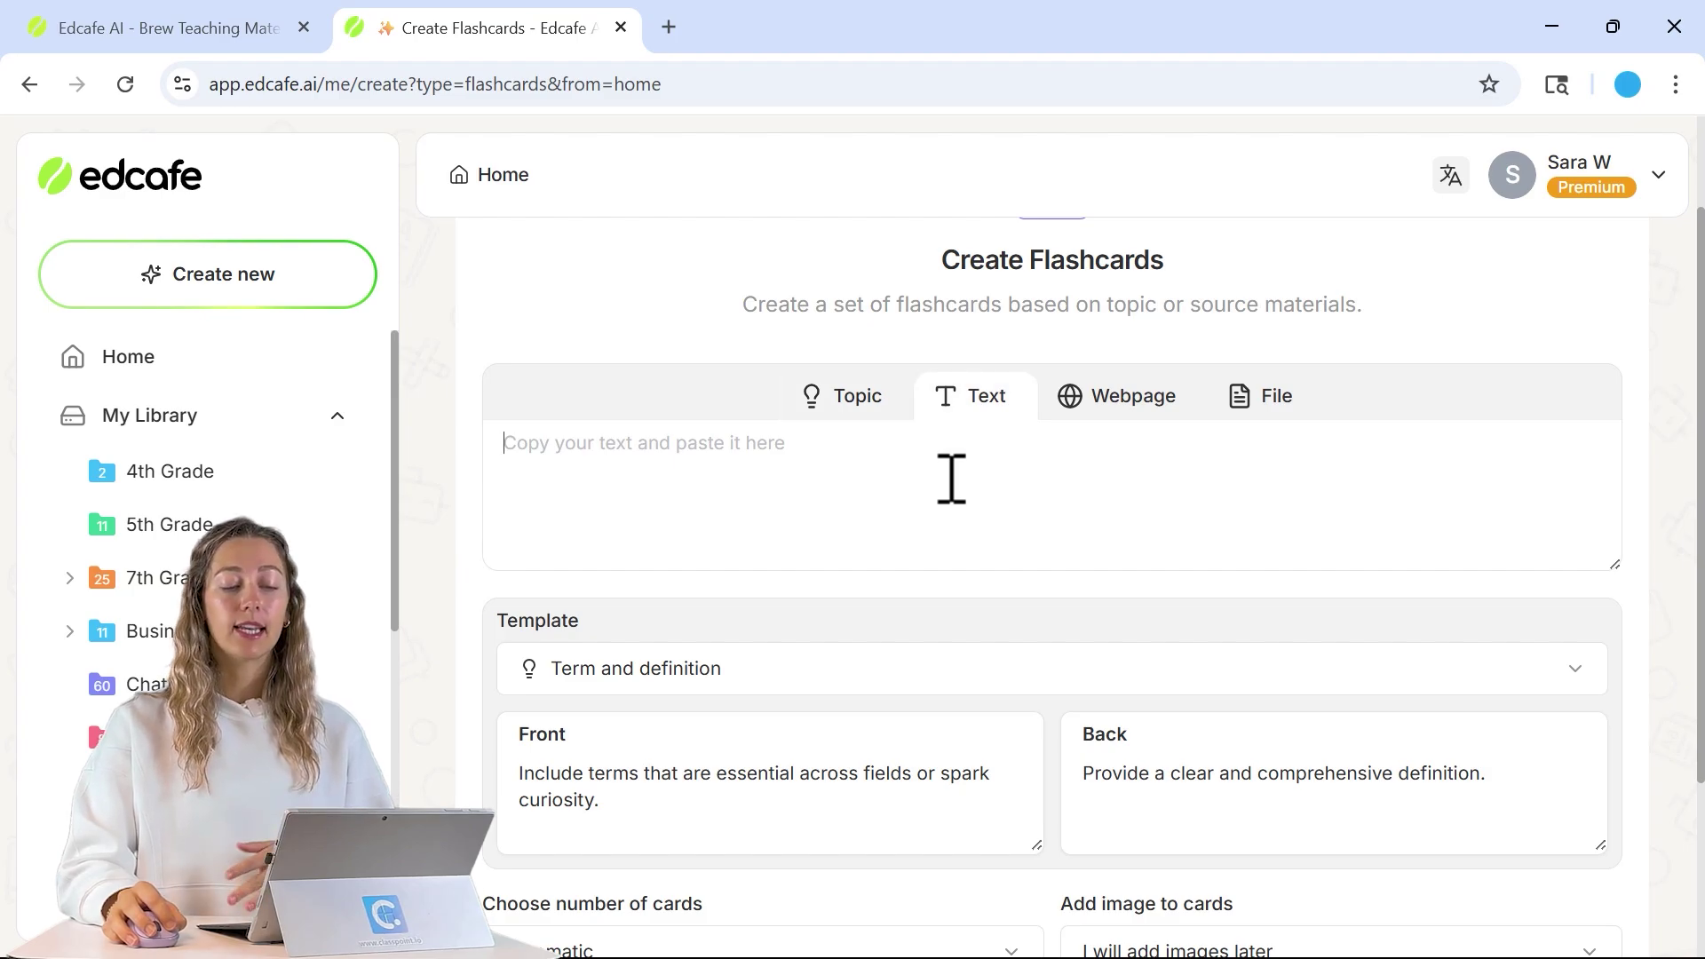
click(1104, 410)
click(1263, 422)
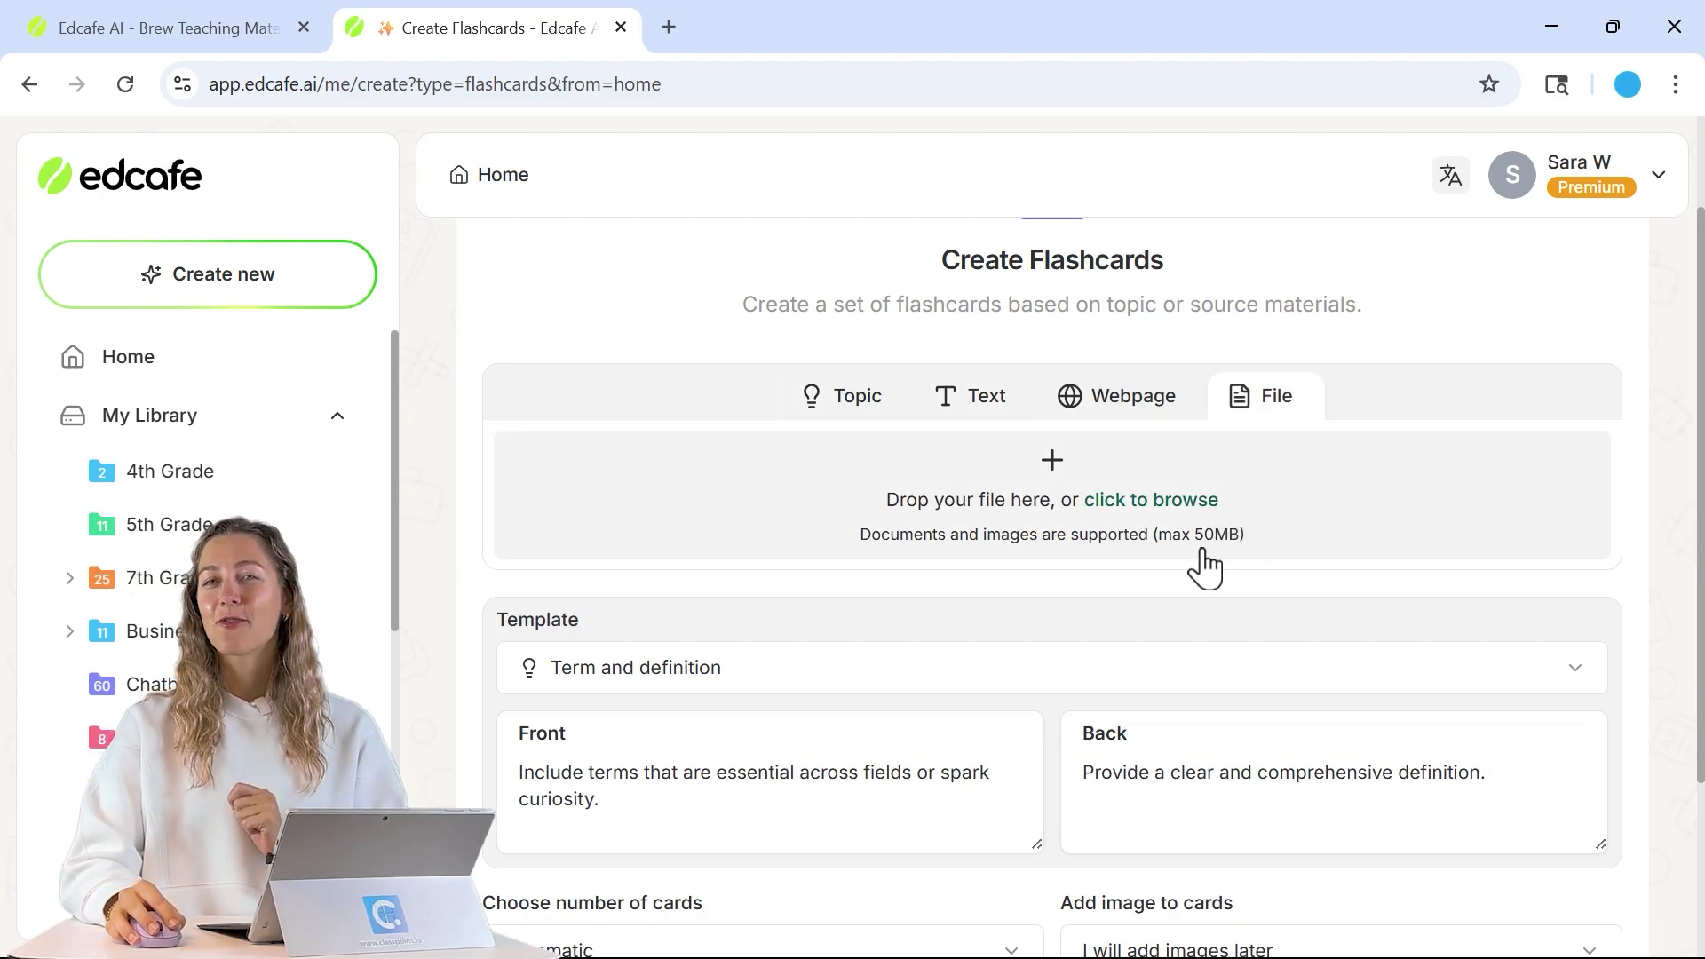
click(1178, 929)
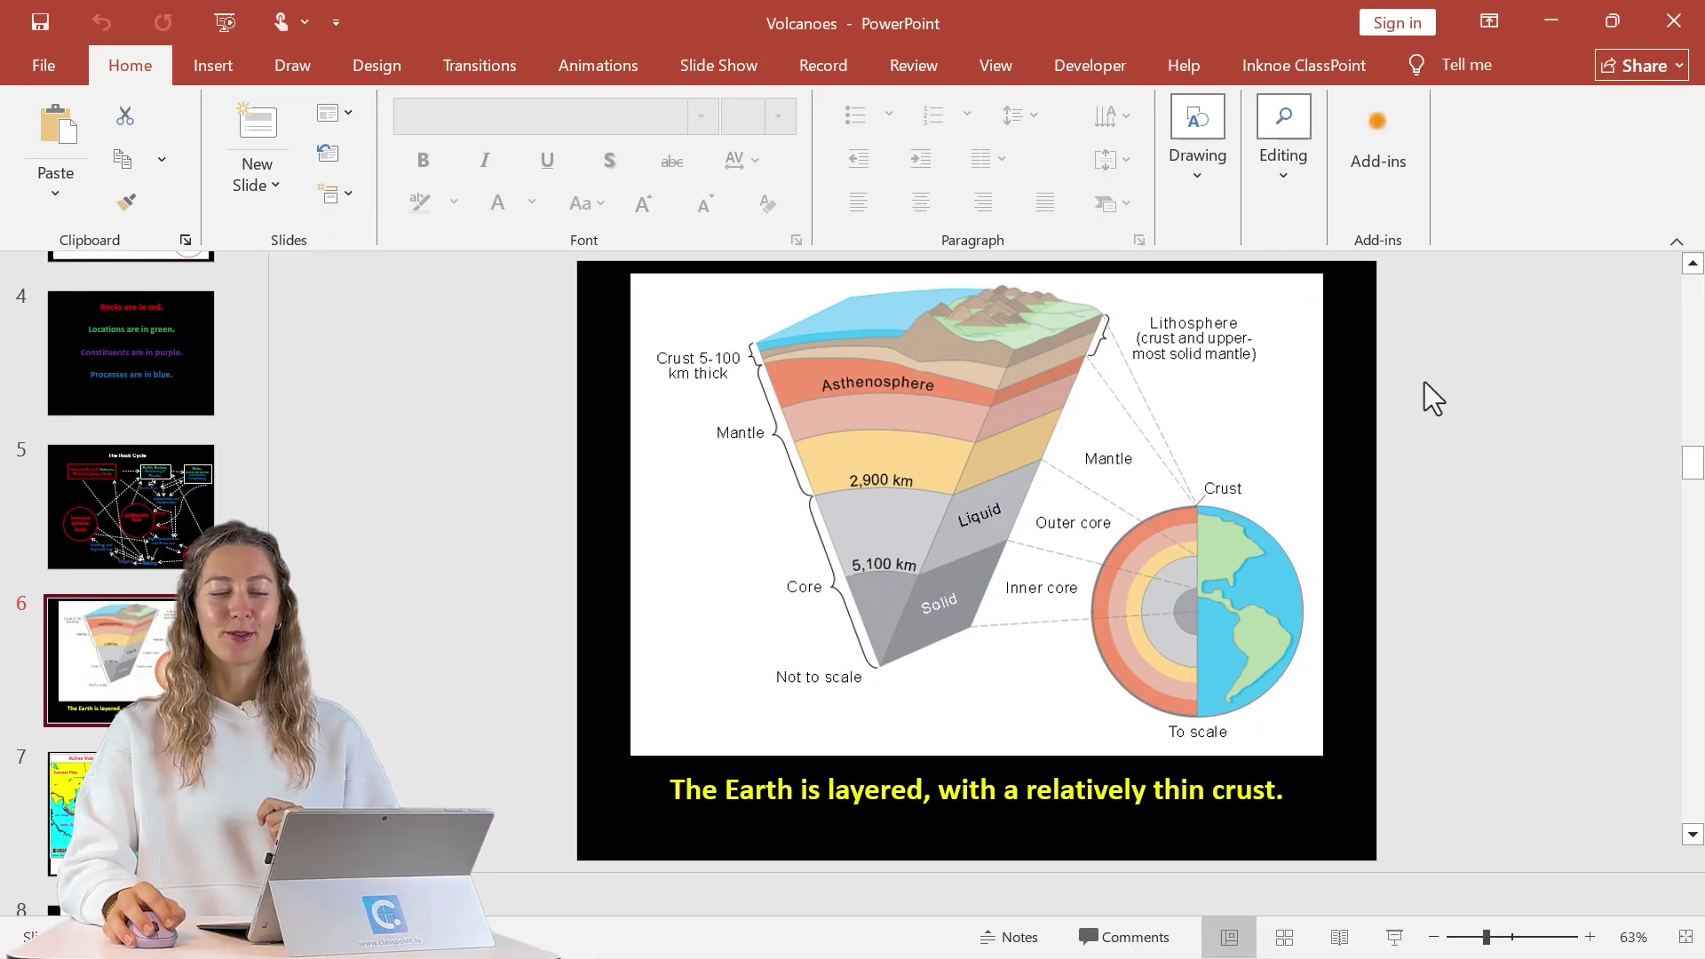
click(1565, 17)
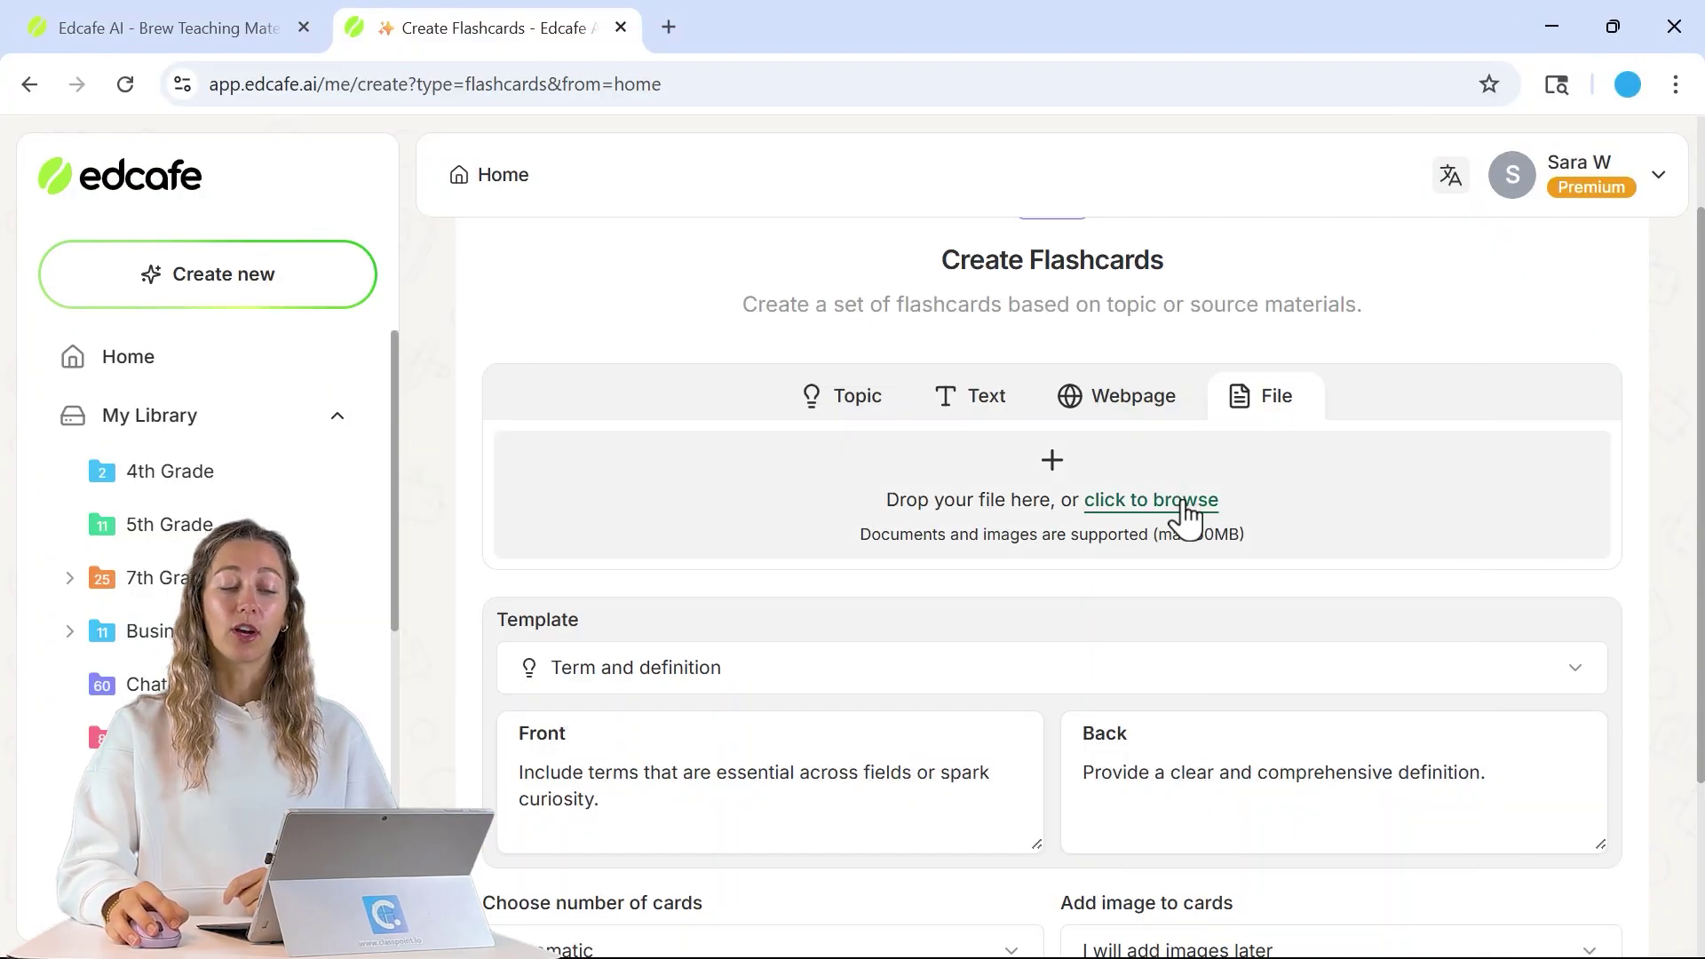
Drag Volcanoes.pptx from the Downloads folder into the Edcafe file drop zone.
mouse_move(1061, 930)
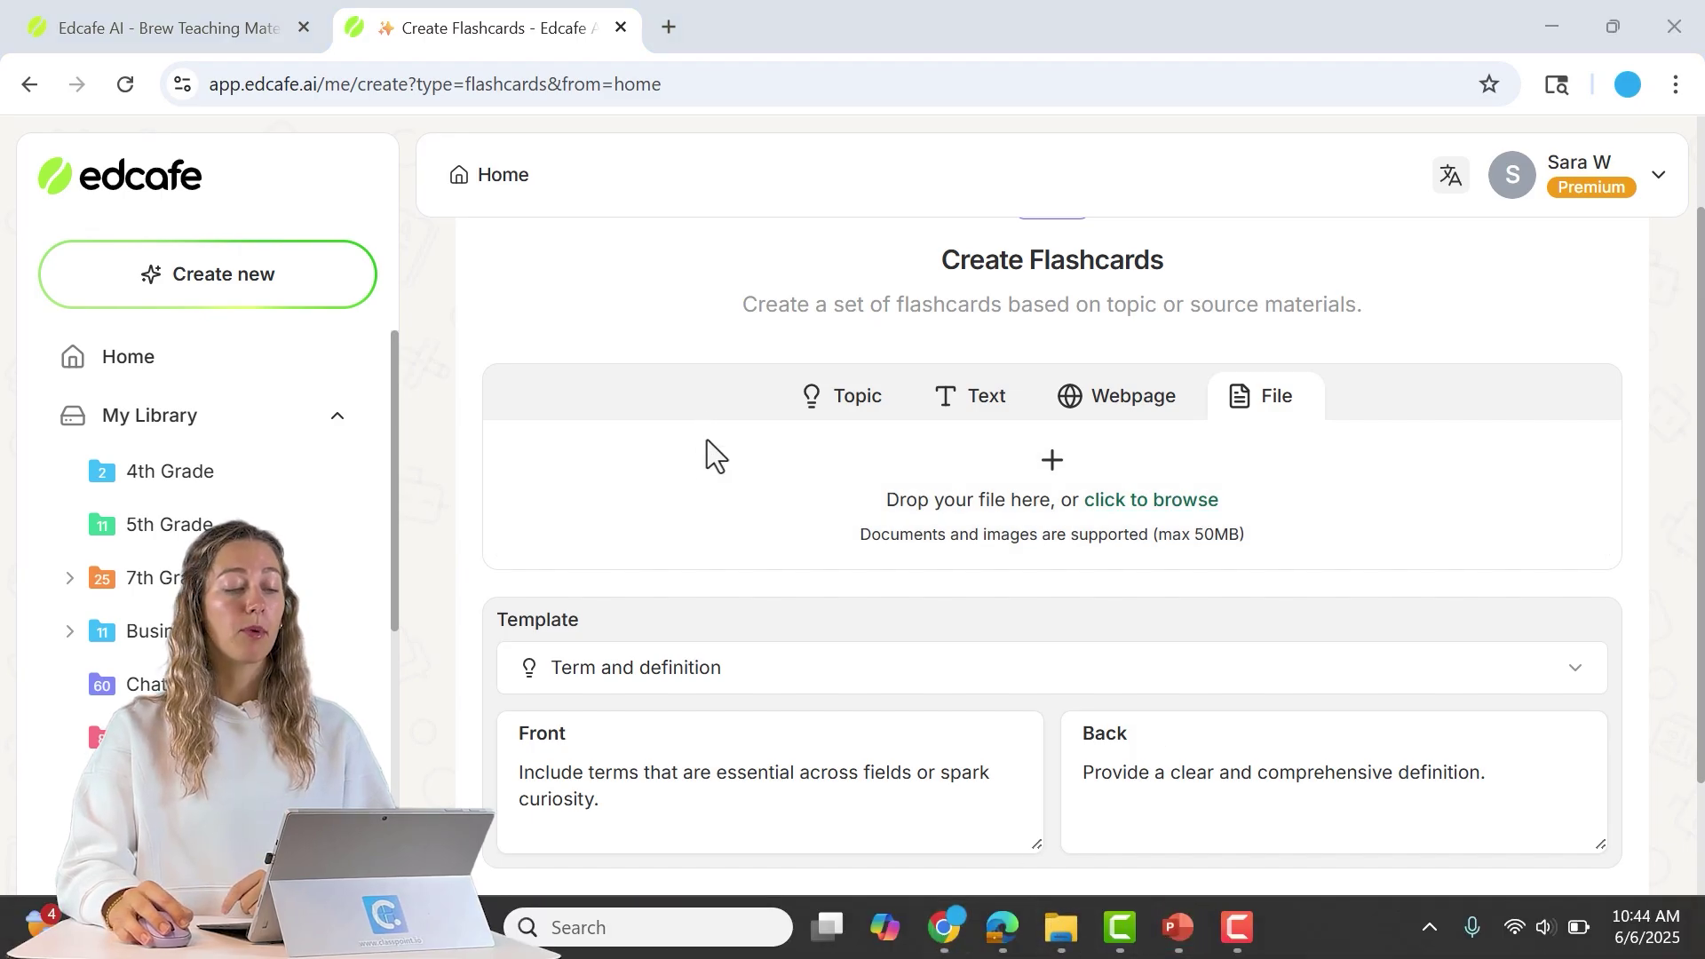
click(1061, 928)
click(195, 42)
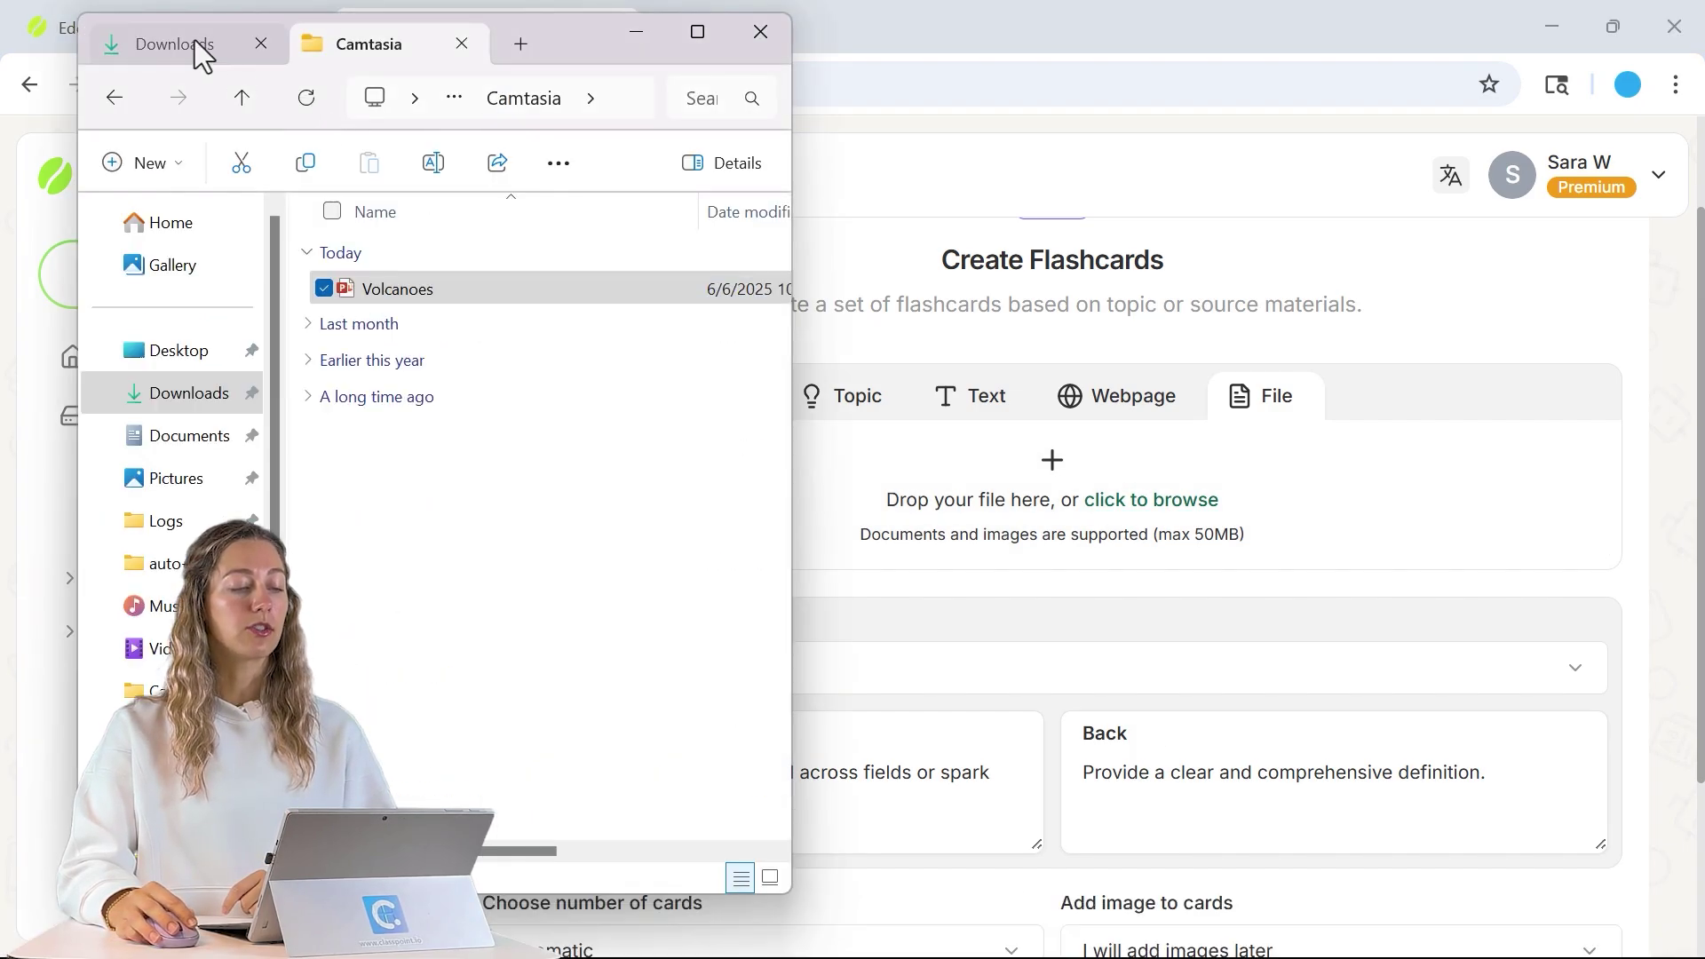
click(439, 281)
drag(439, 281, 1062, 488)
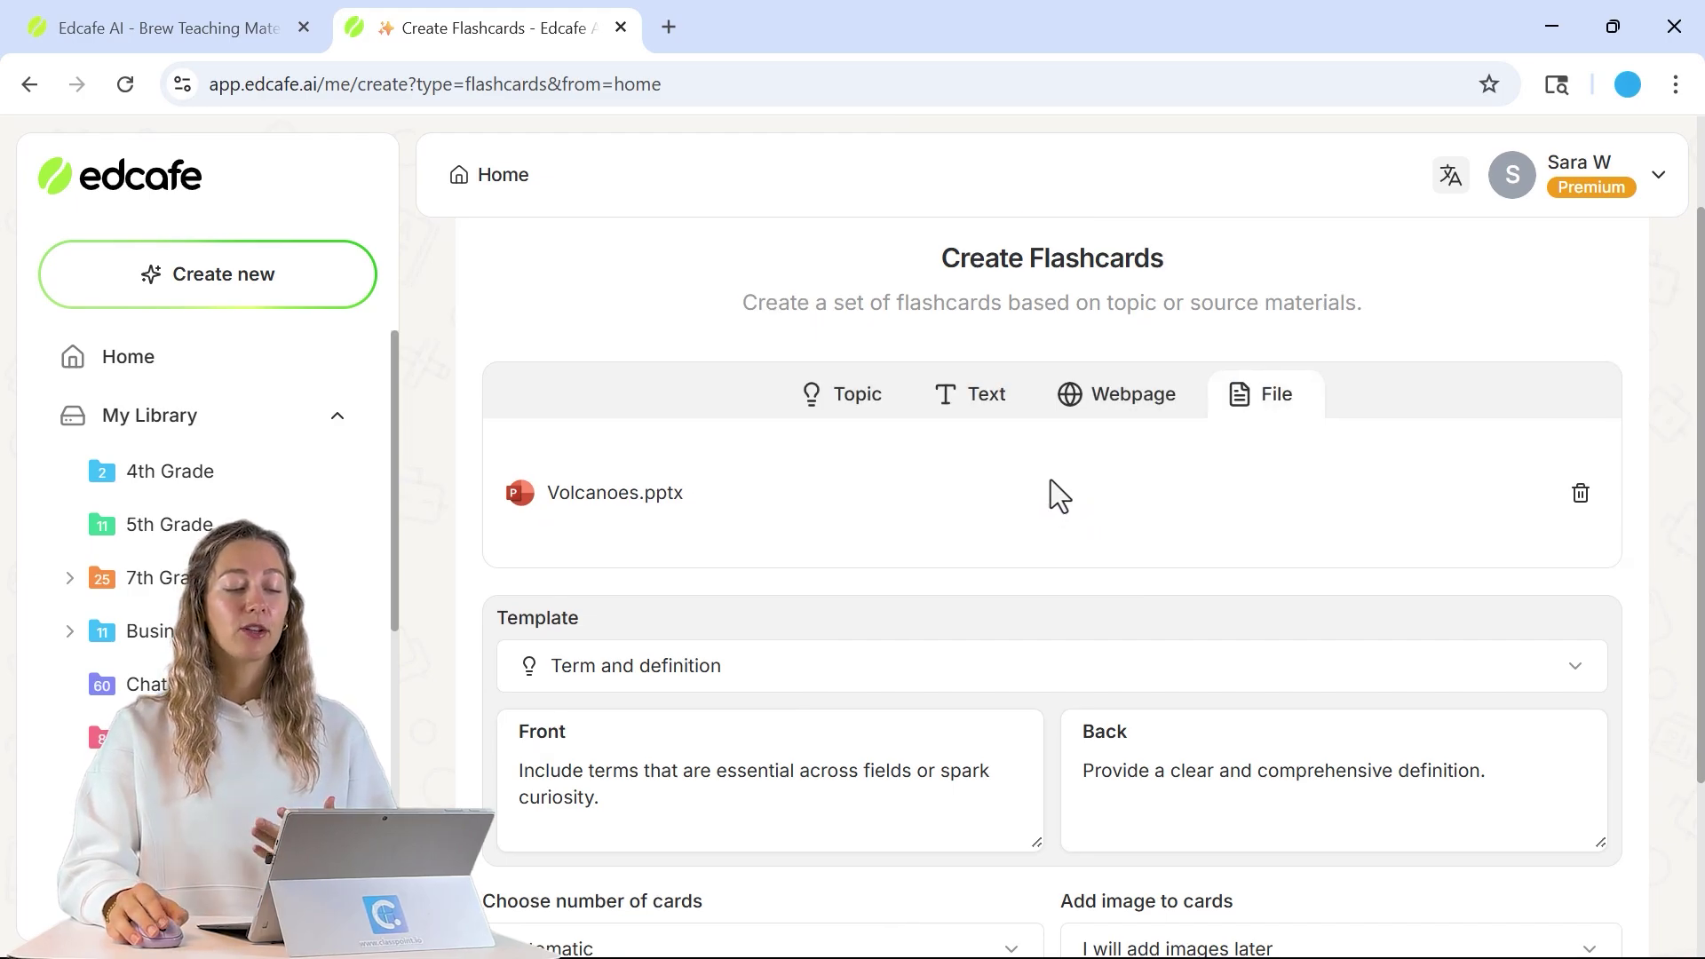
Scroll down to the flashcard Template dropdown and expand its list.
scroll(1052, 480, down, 2)
scroll(1051, 478, down, 1)
click(1062, 428)
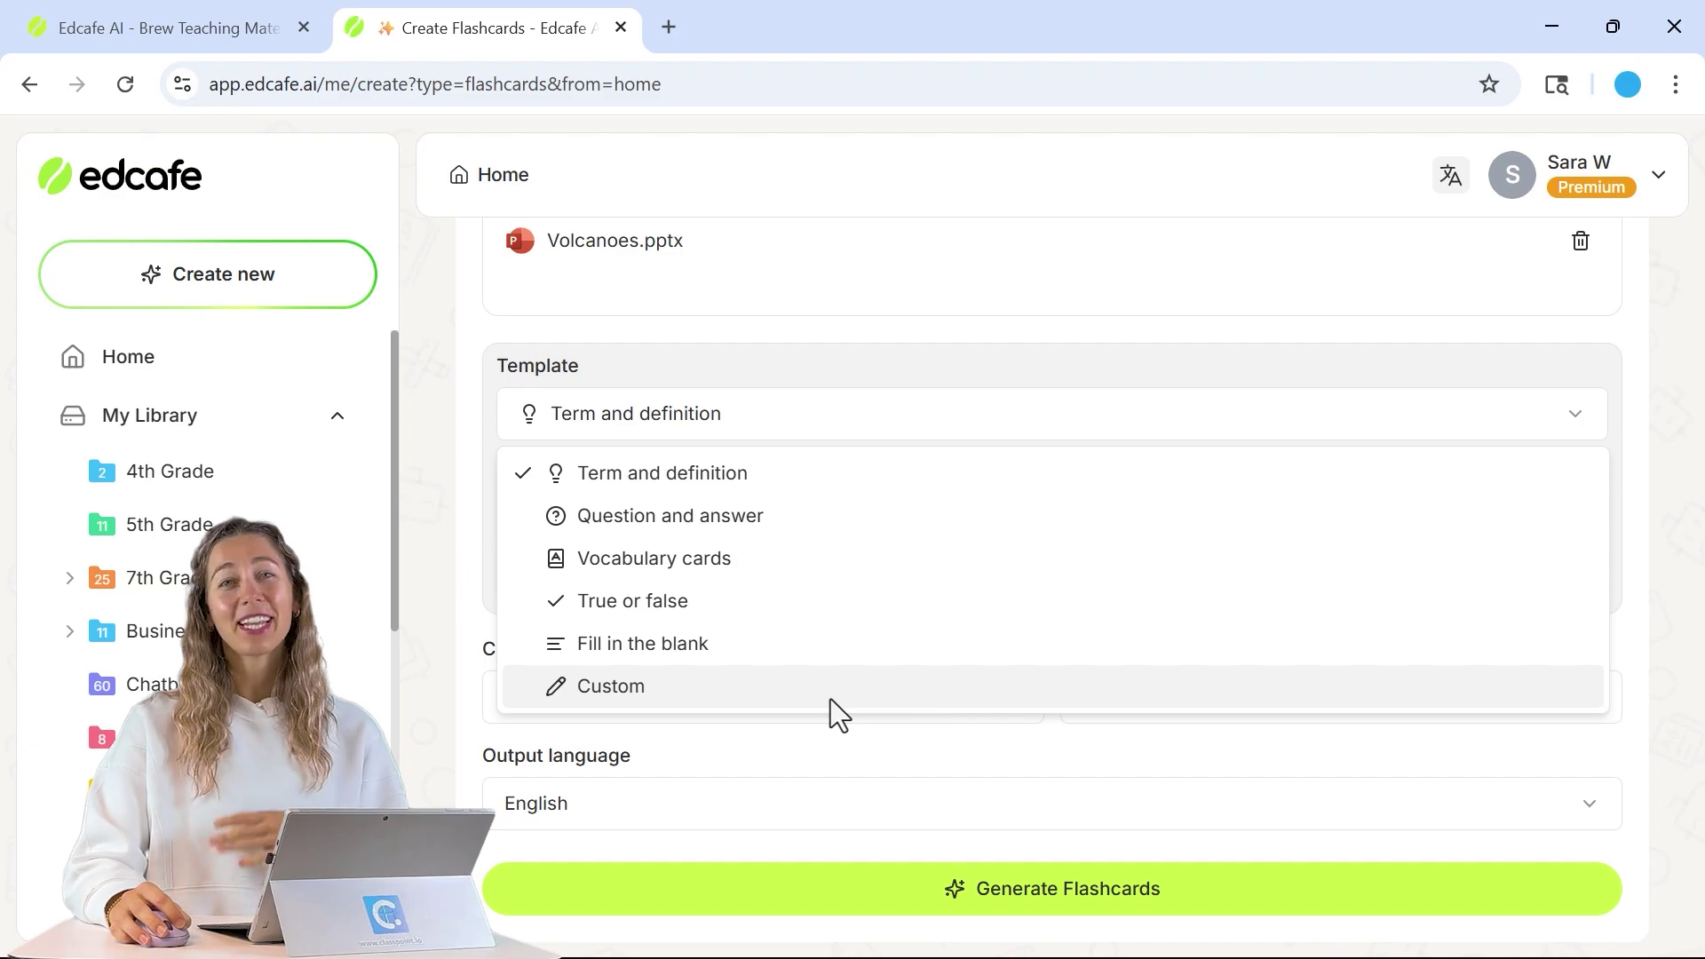
Keep Term and definition and add 'Include an example or real-world reference' to the Back instruction.
click(761, 475)
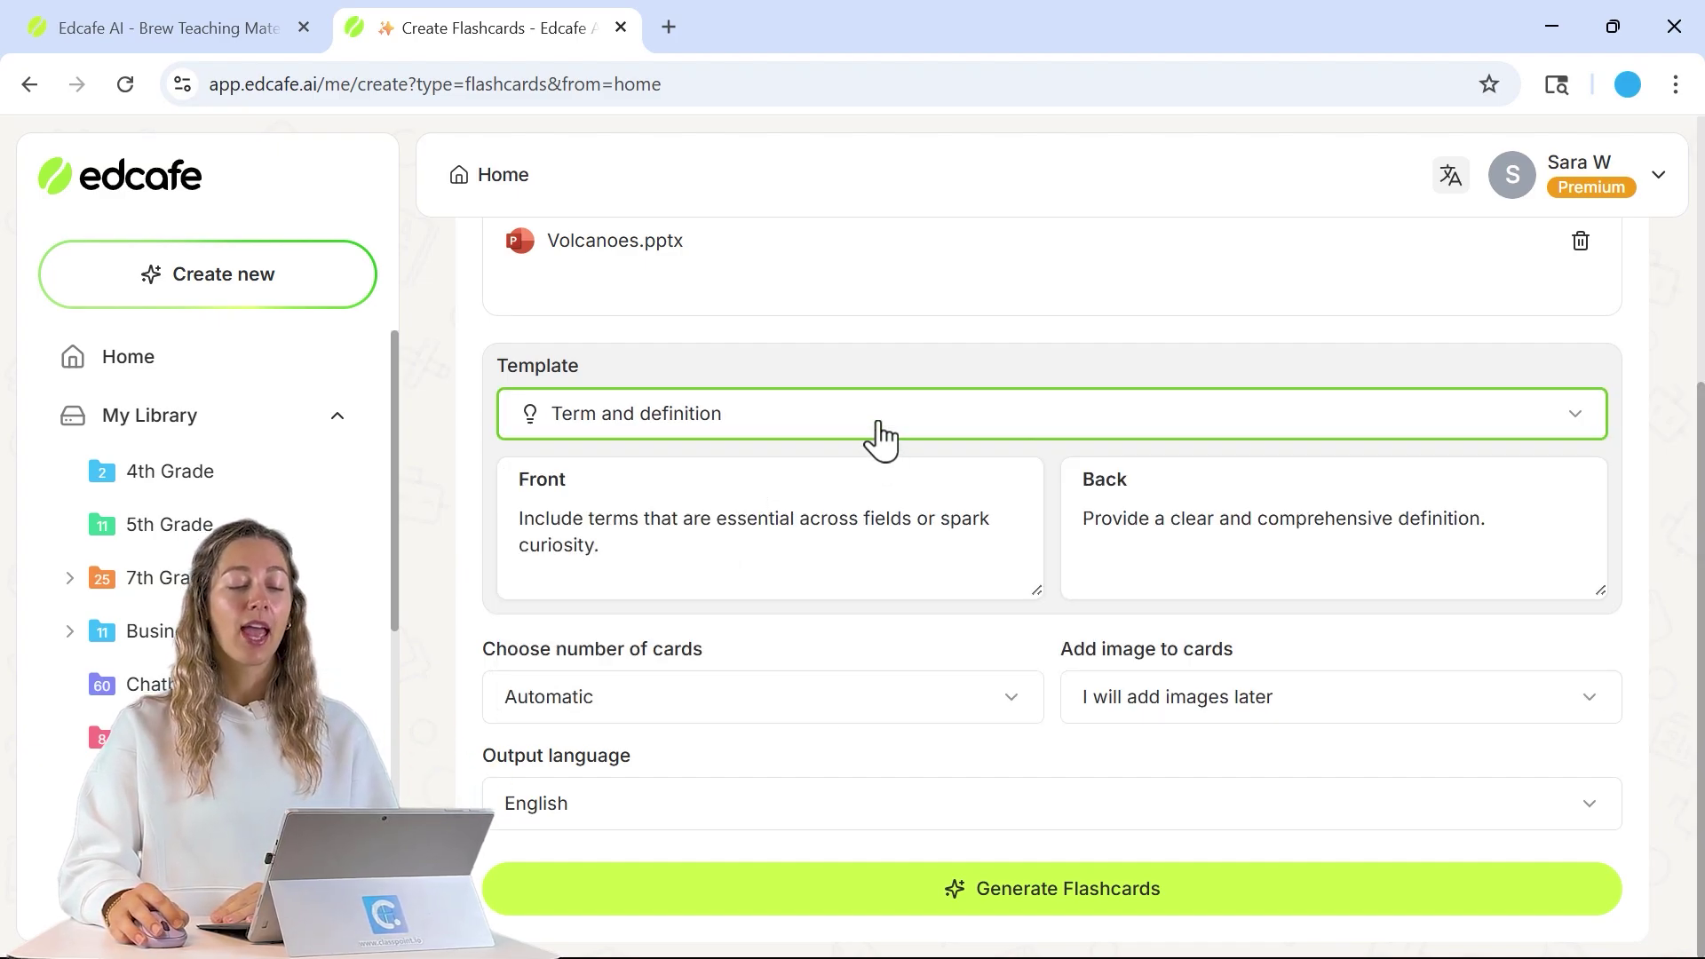
click(699, 560)
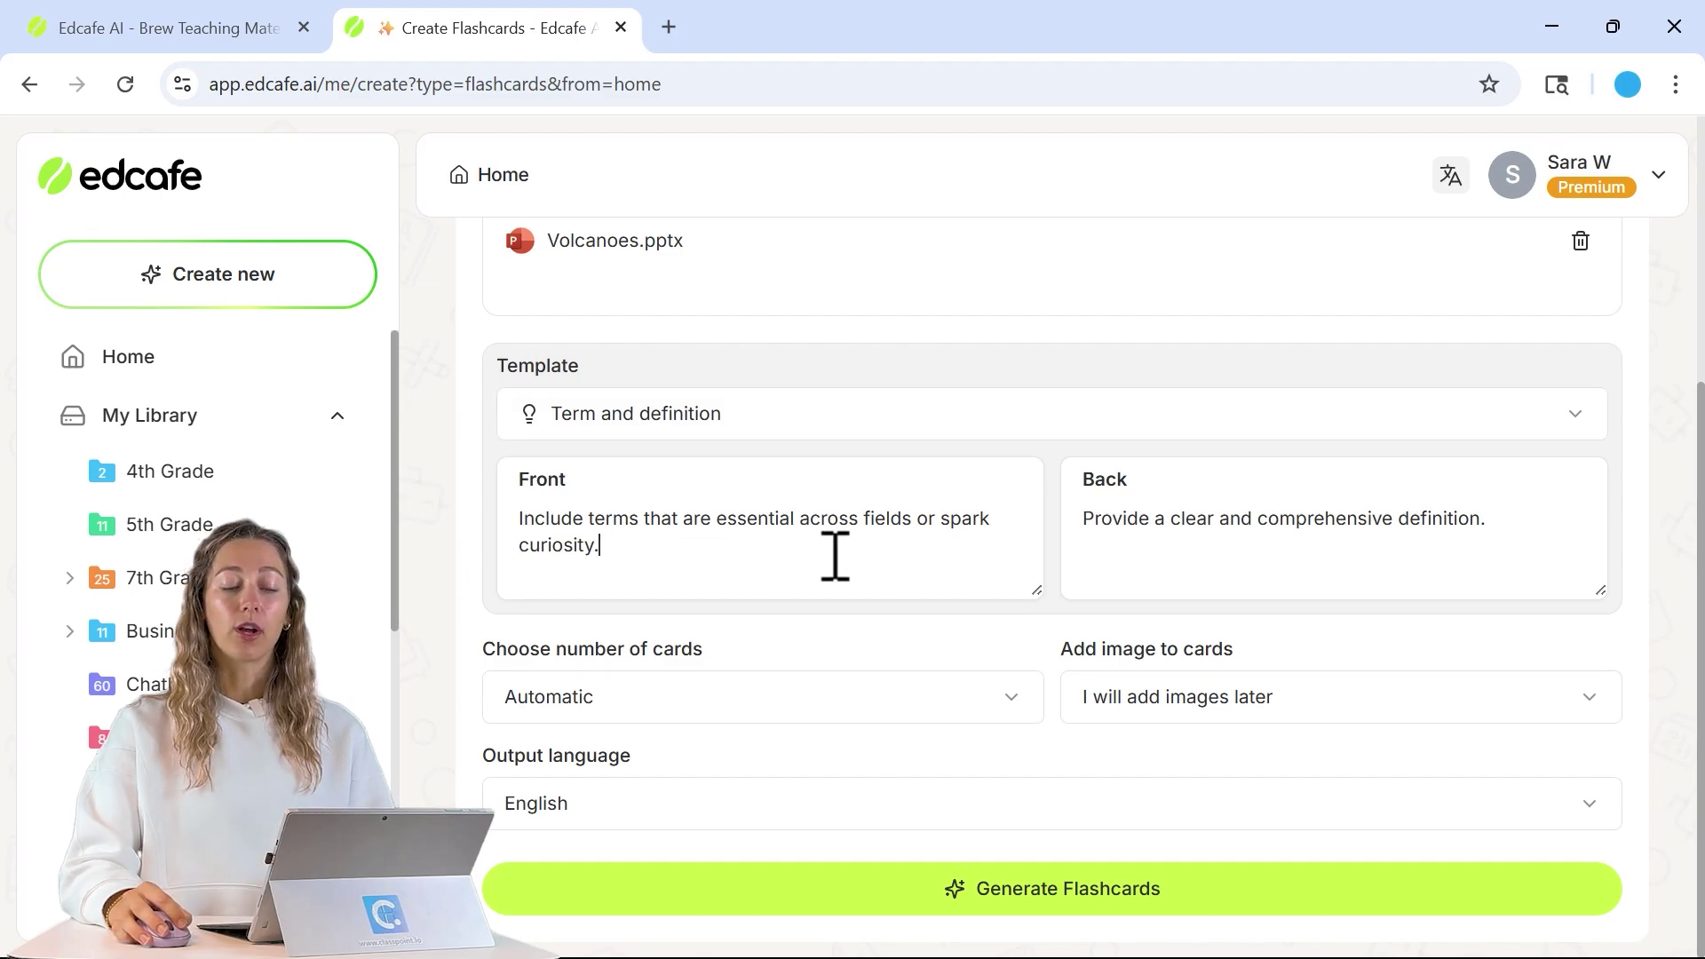
click(1205, 566)
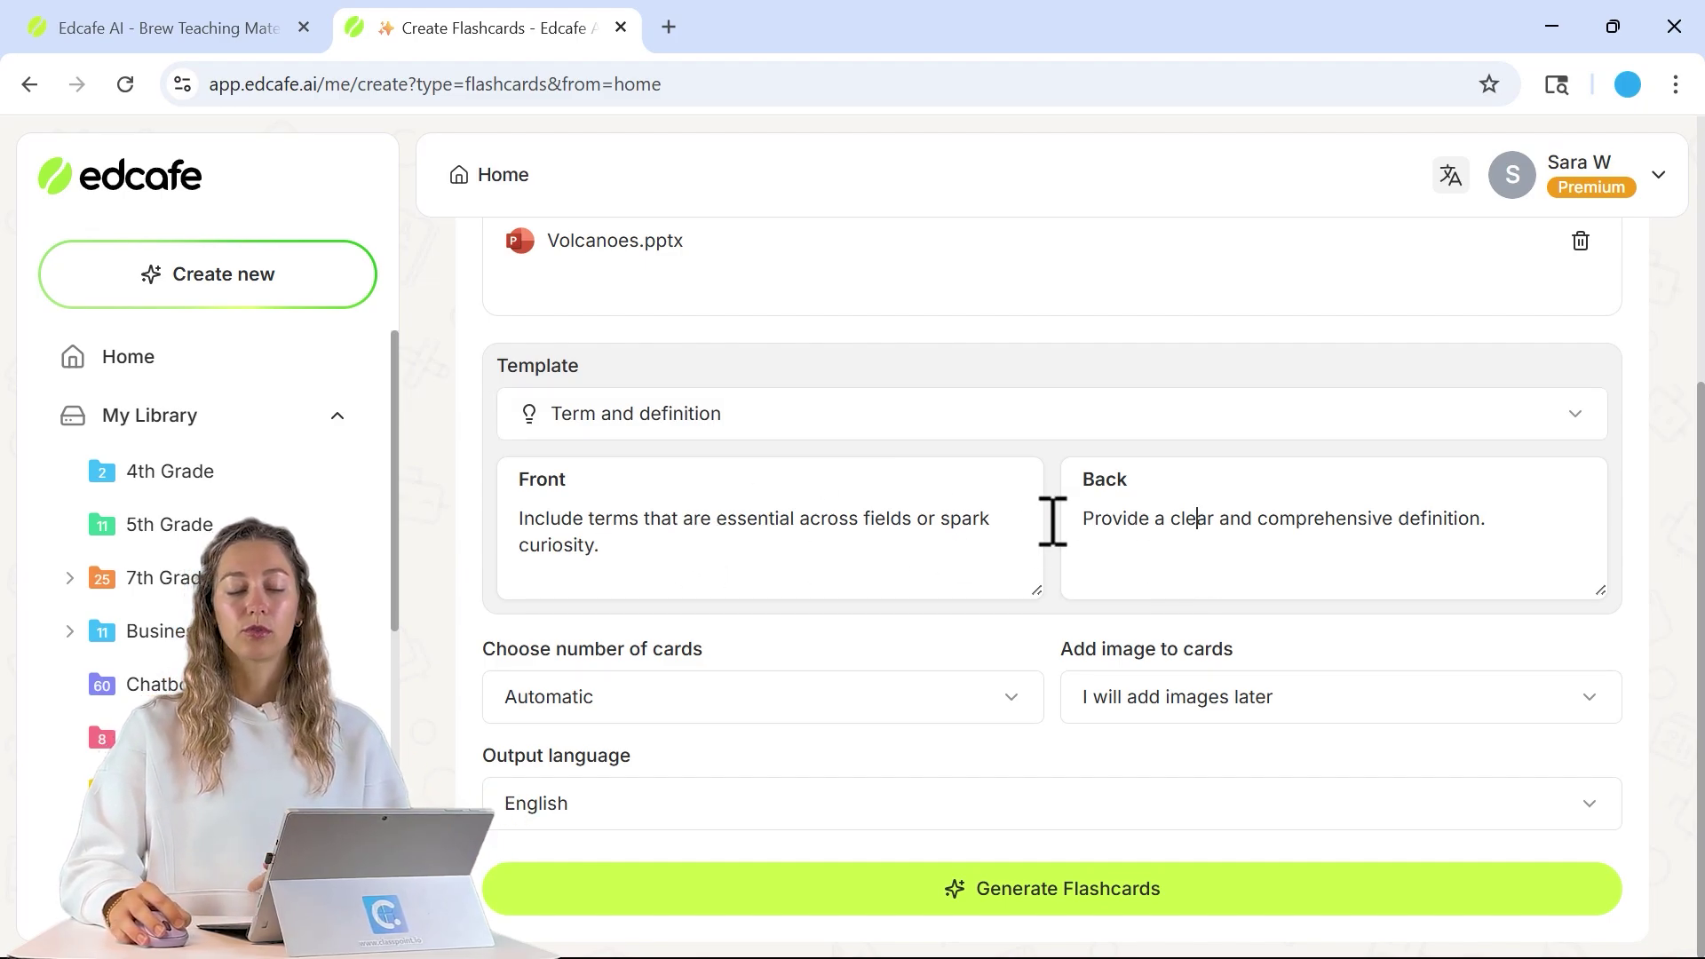
text(Include an example or real-world reference on back)
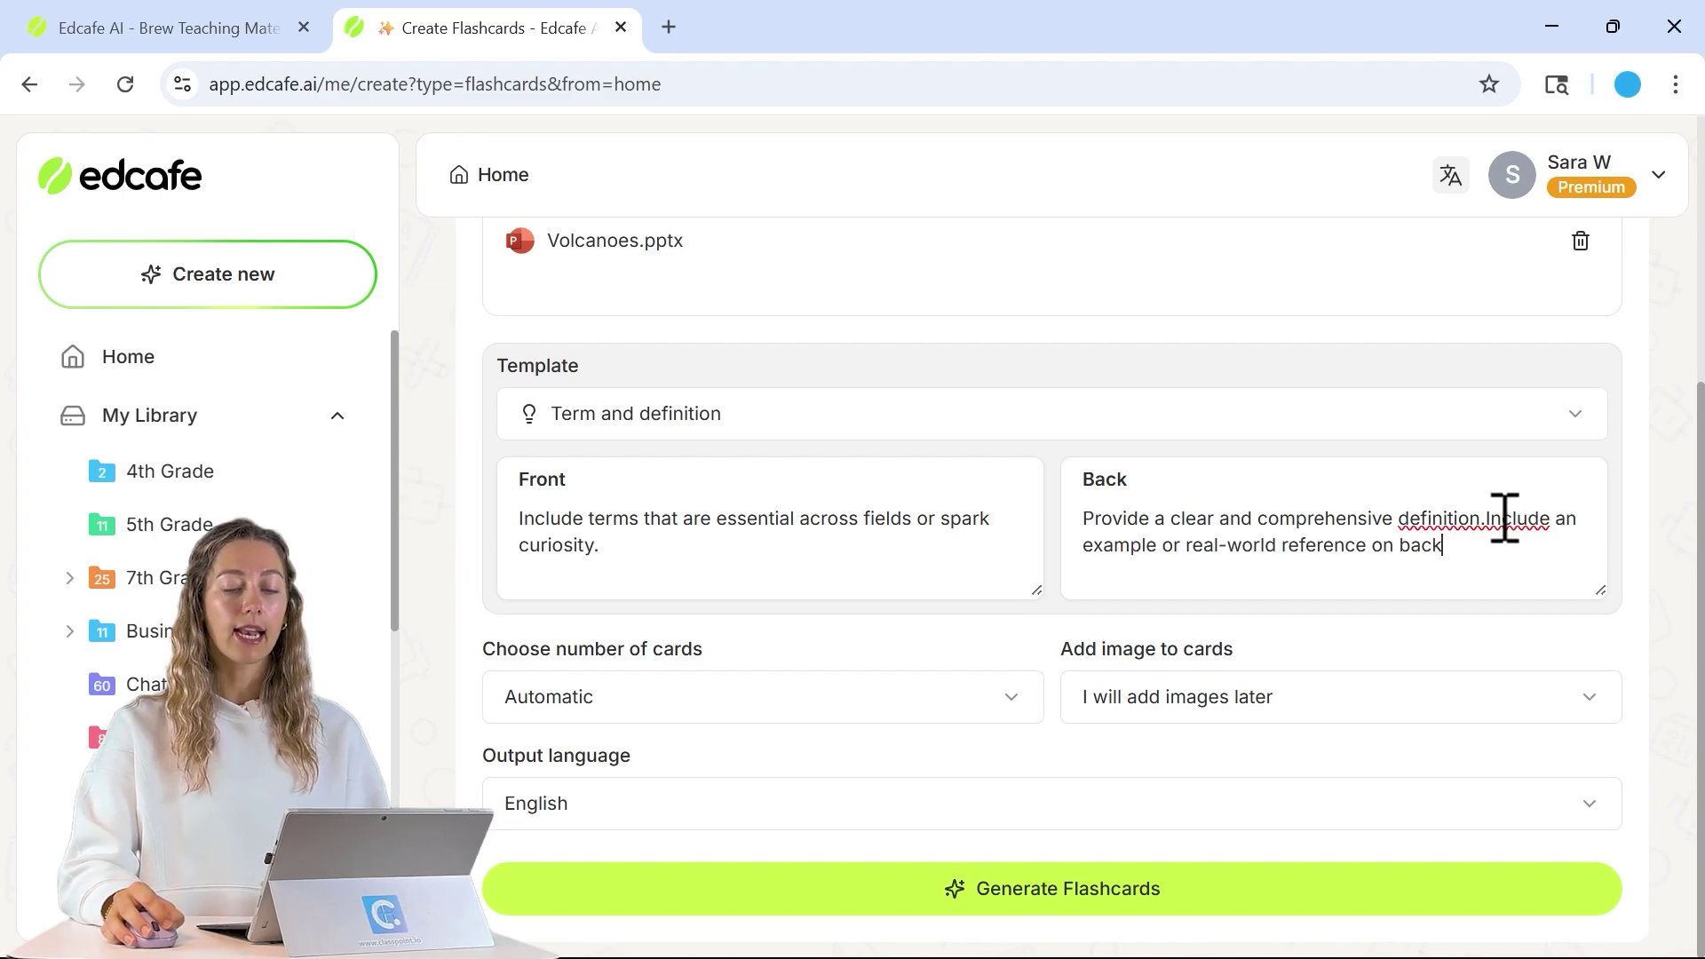
click(1489, 522)
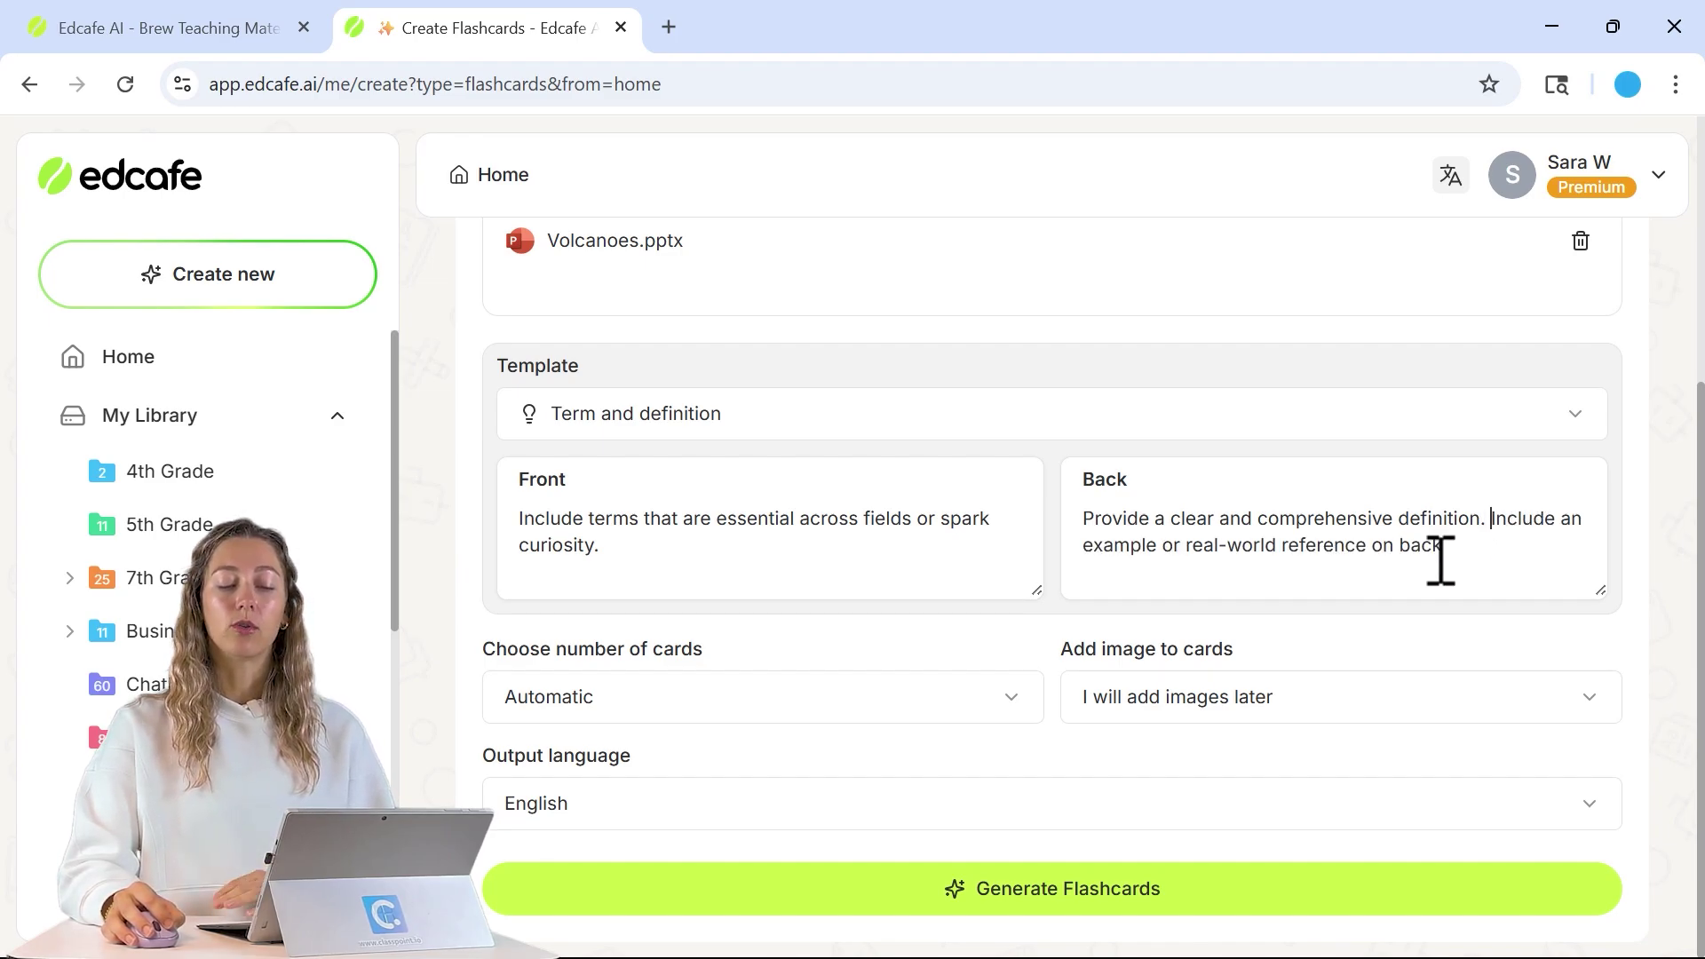
drag(1485, 556, 1388, 573)
key(BackSpace)
key(BackSpace)
key(BackSpace)
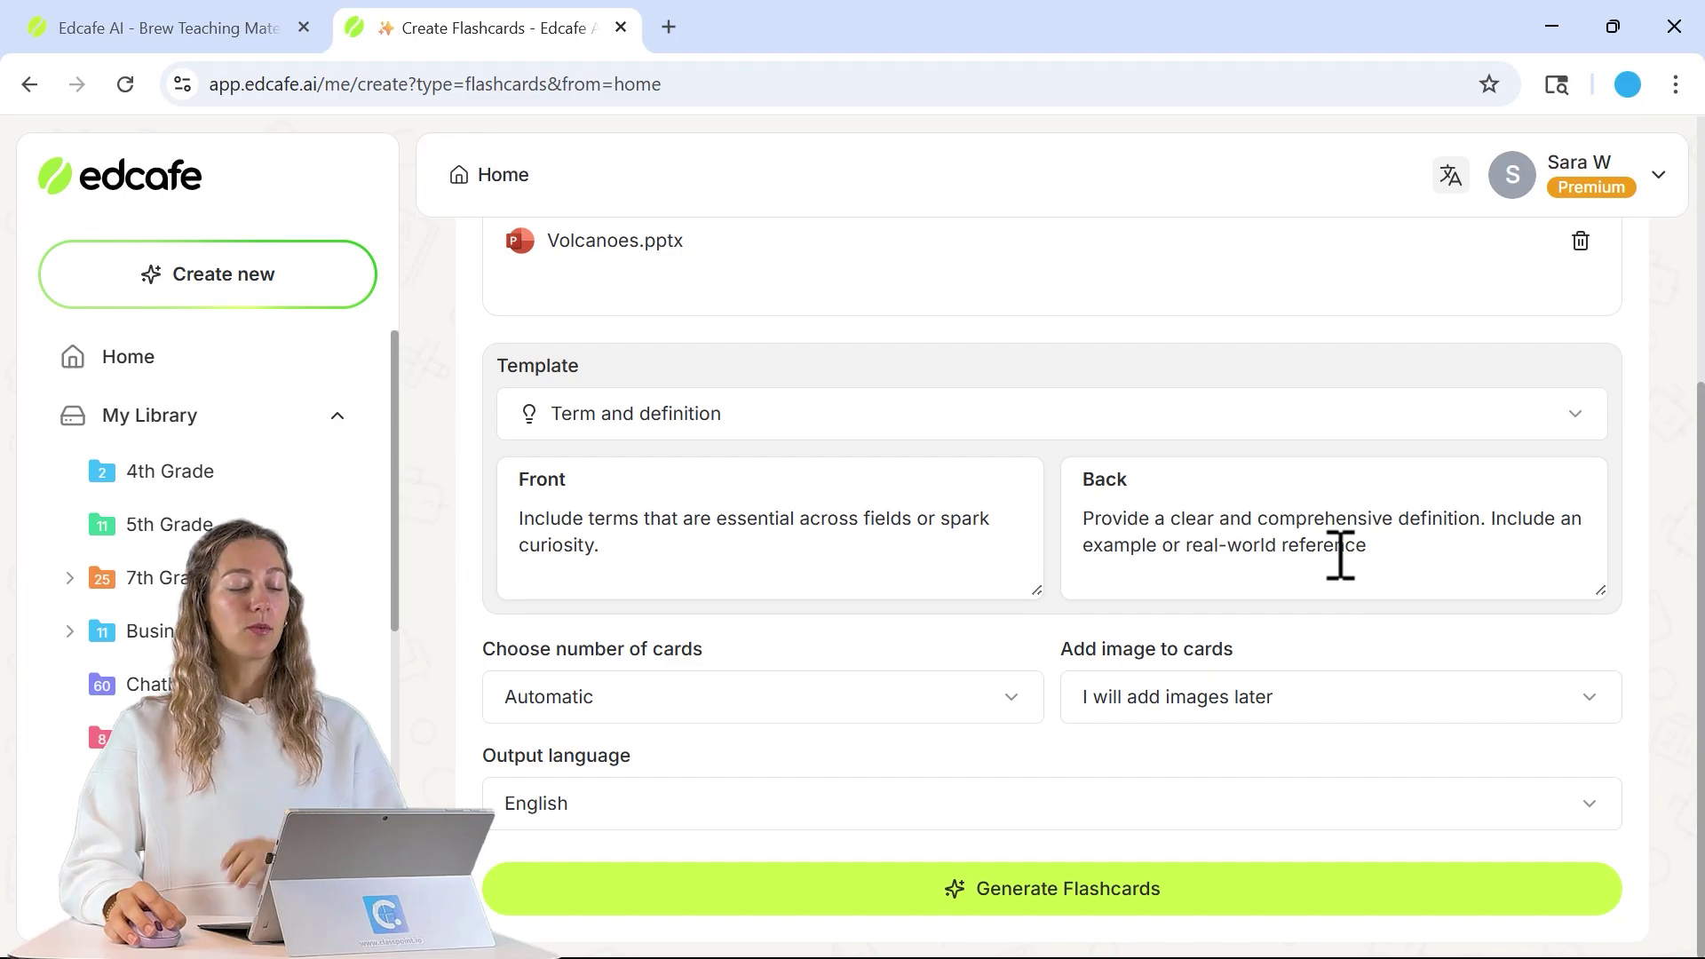
Set 10 cards with images automatically added to the card fronts.
click(837, 699)
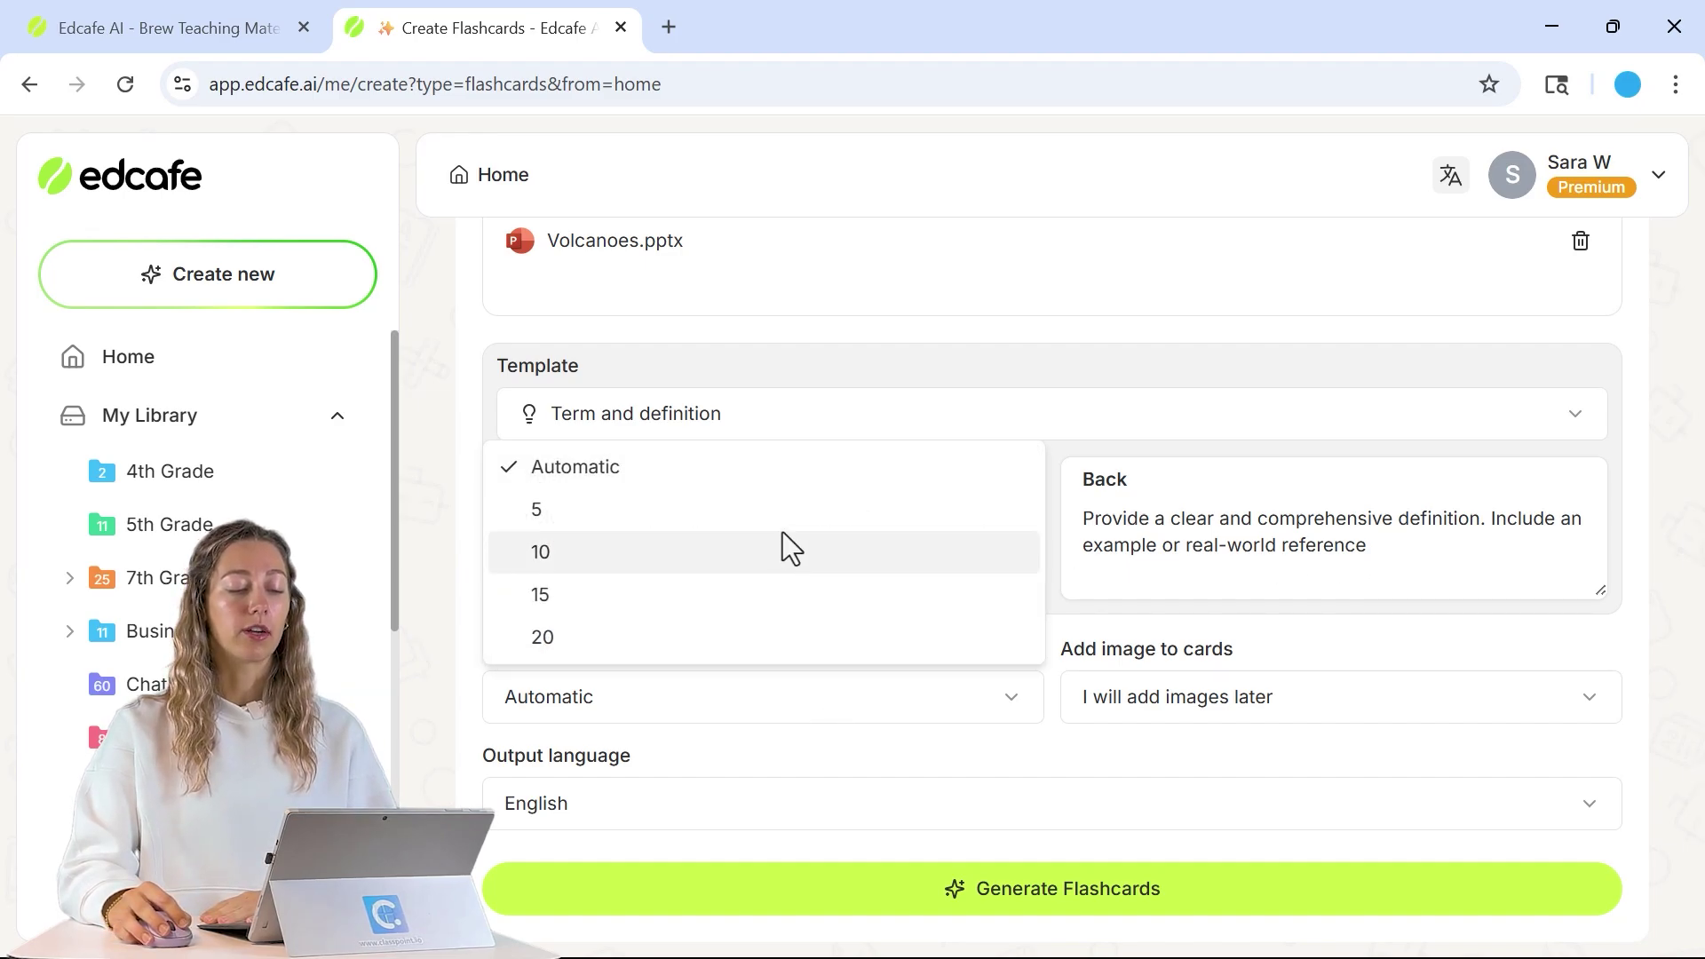
click(793, 551)
click(1299, 648)
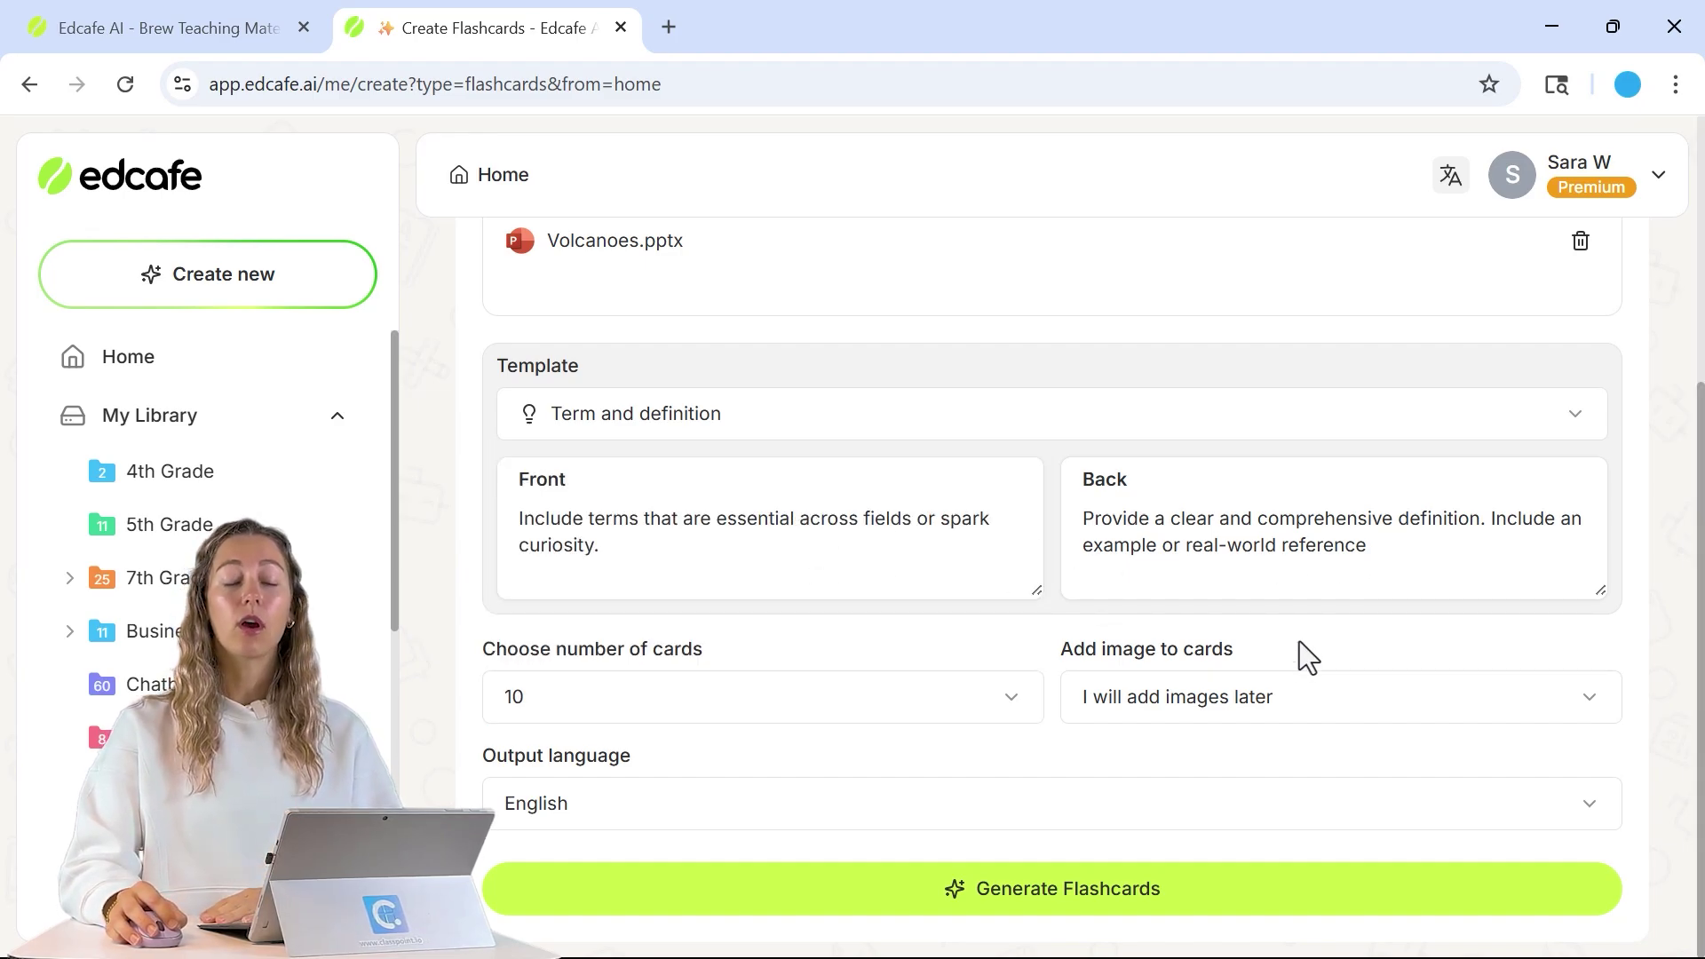
click(1300, 700)
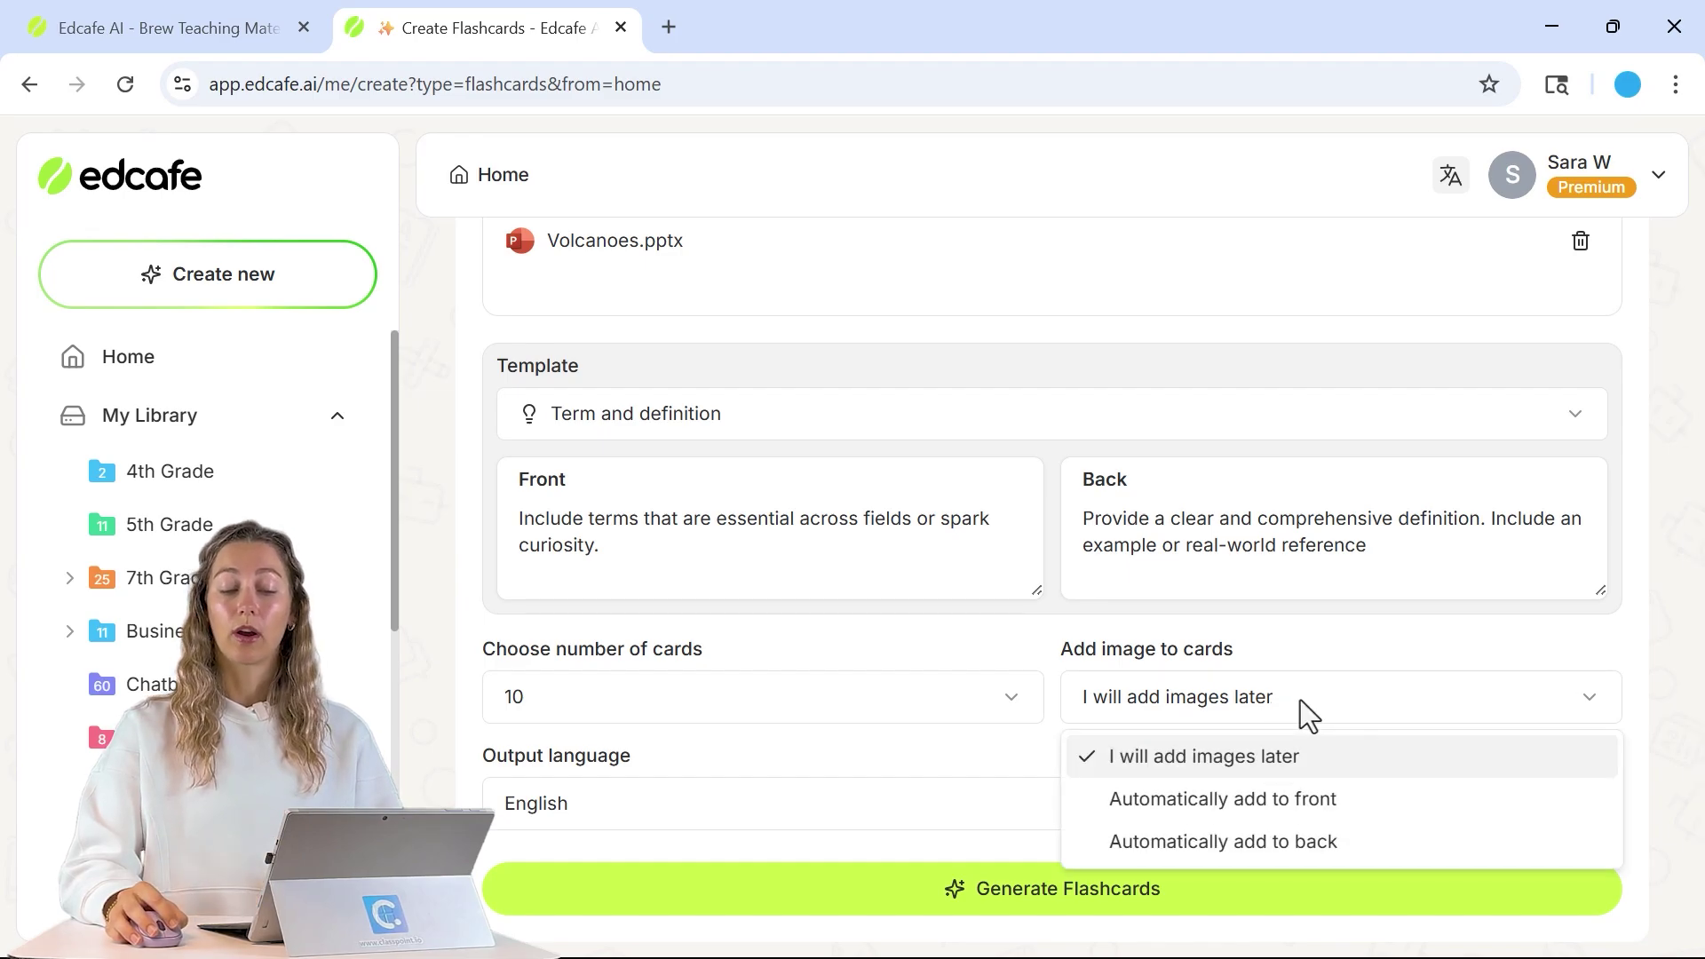
click(1325, 801)
click(818, 566)
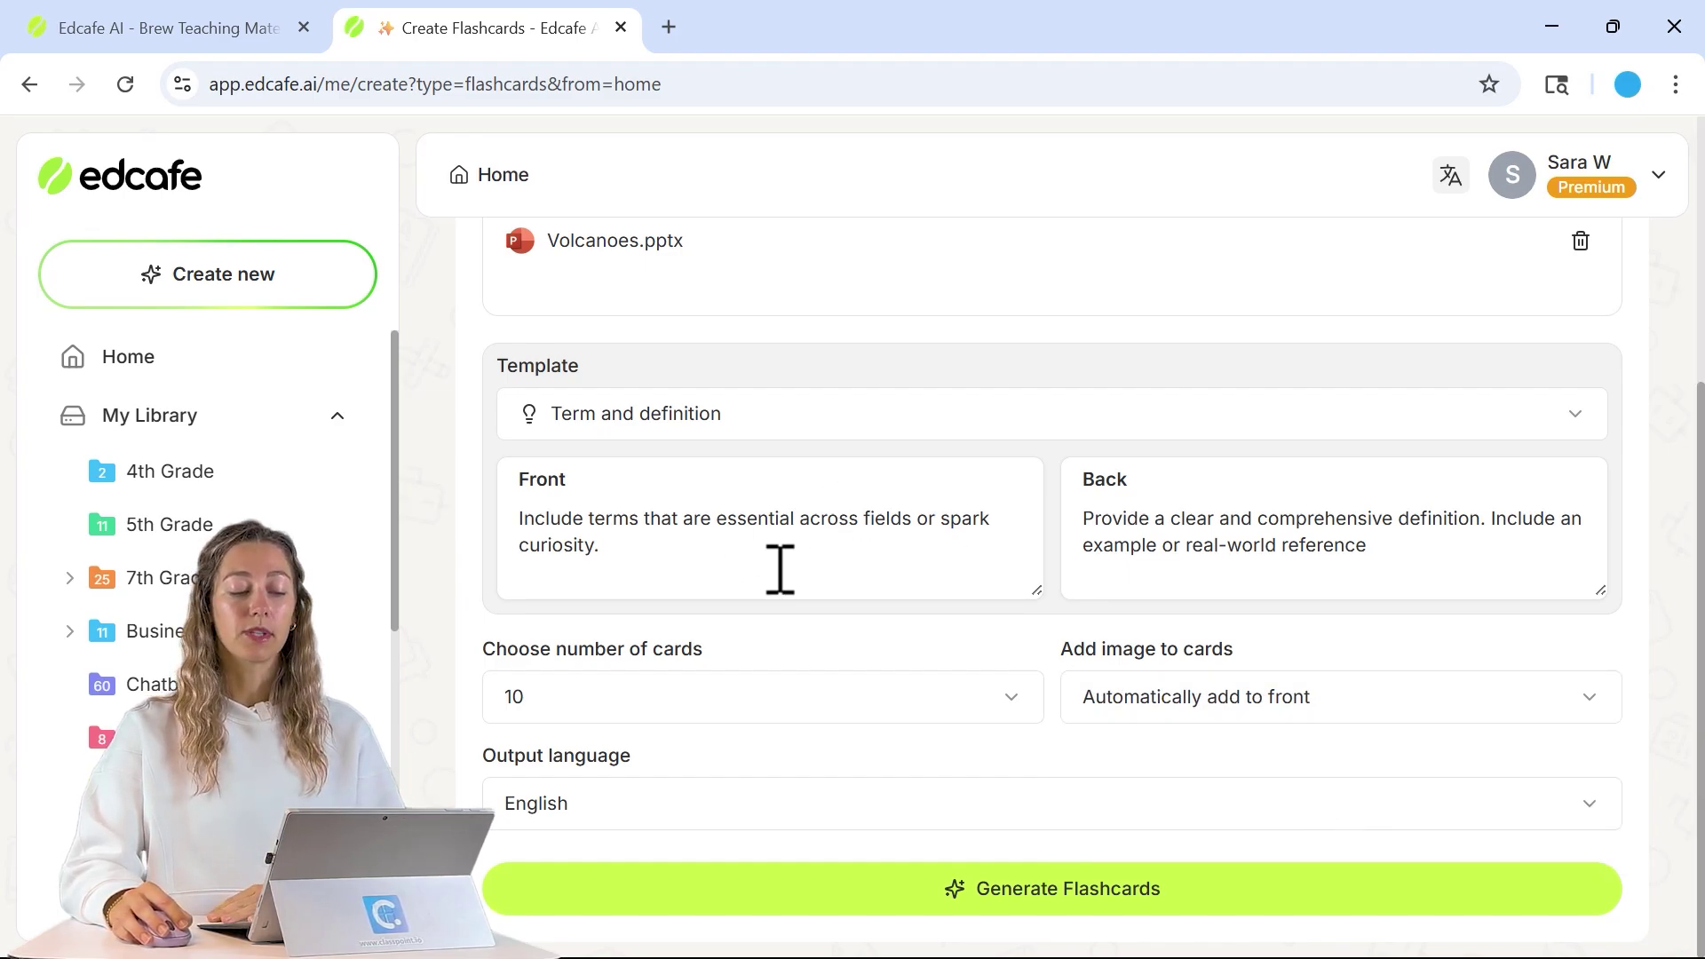
Keep English as the output language and generate the flashcards.
click(831, 827)
scroll(892, 428, down, 1)
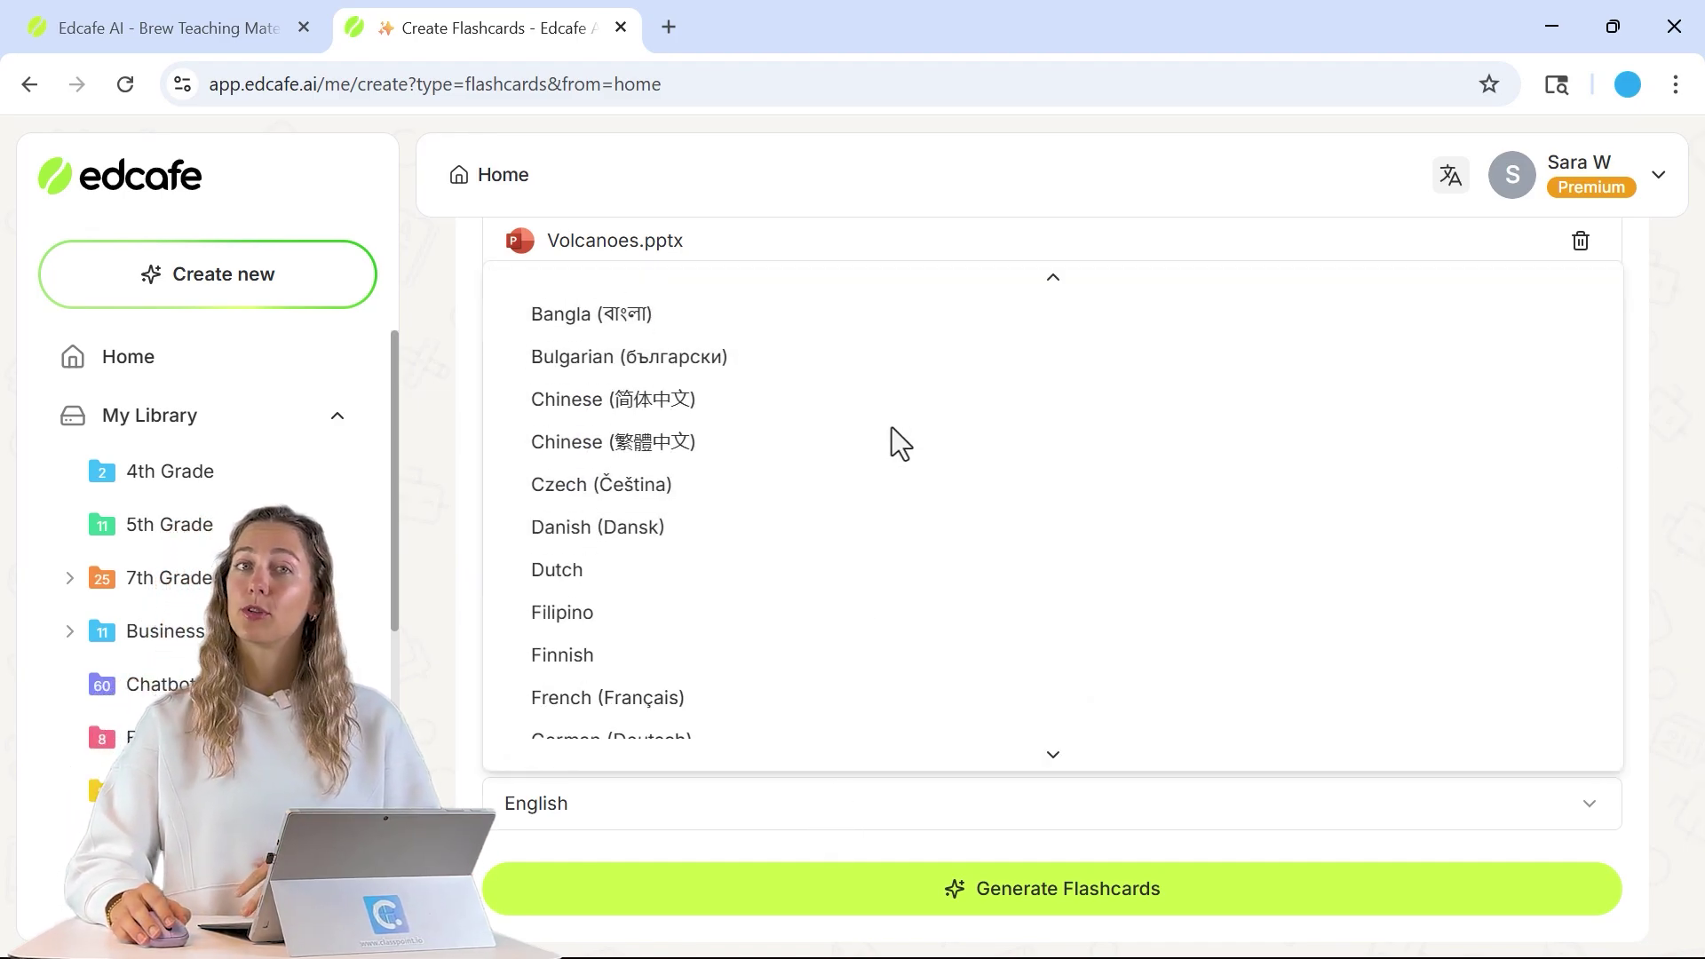
click(636, 789)
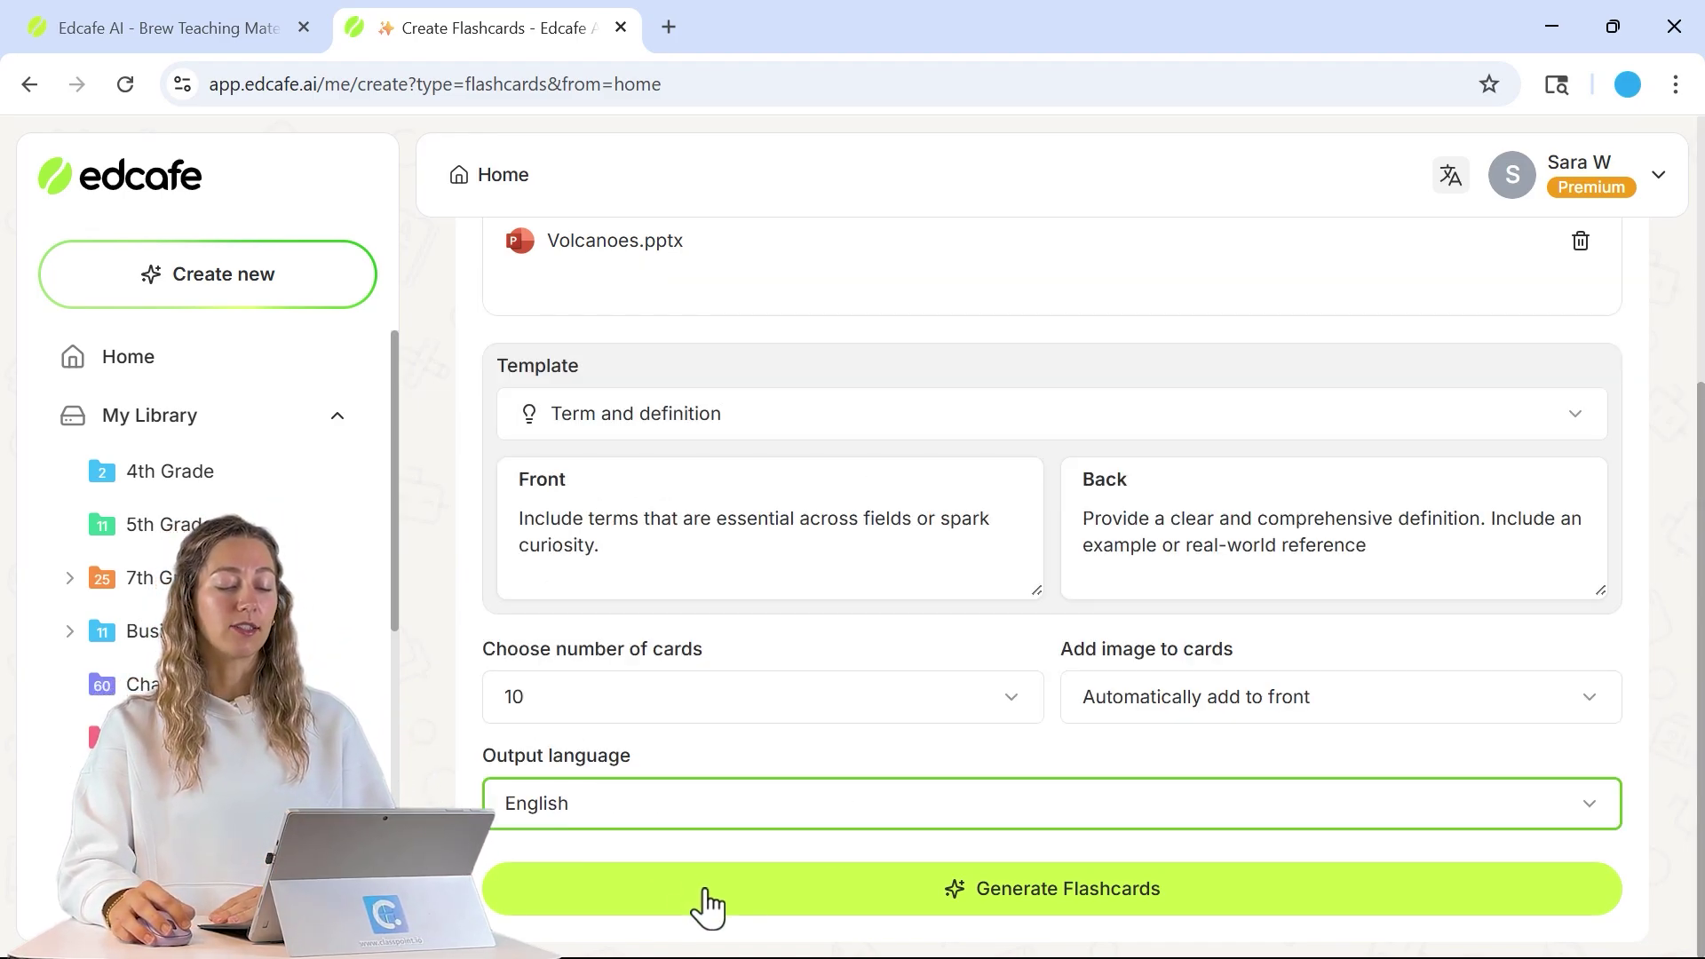
click(707, 901)
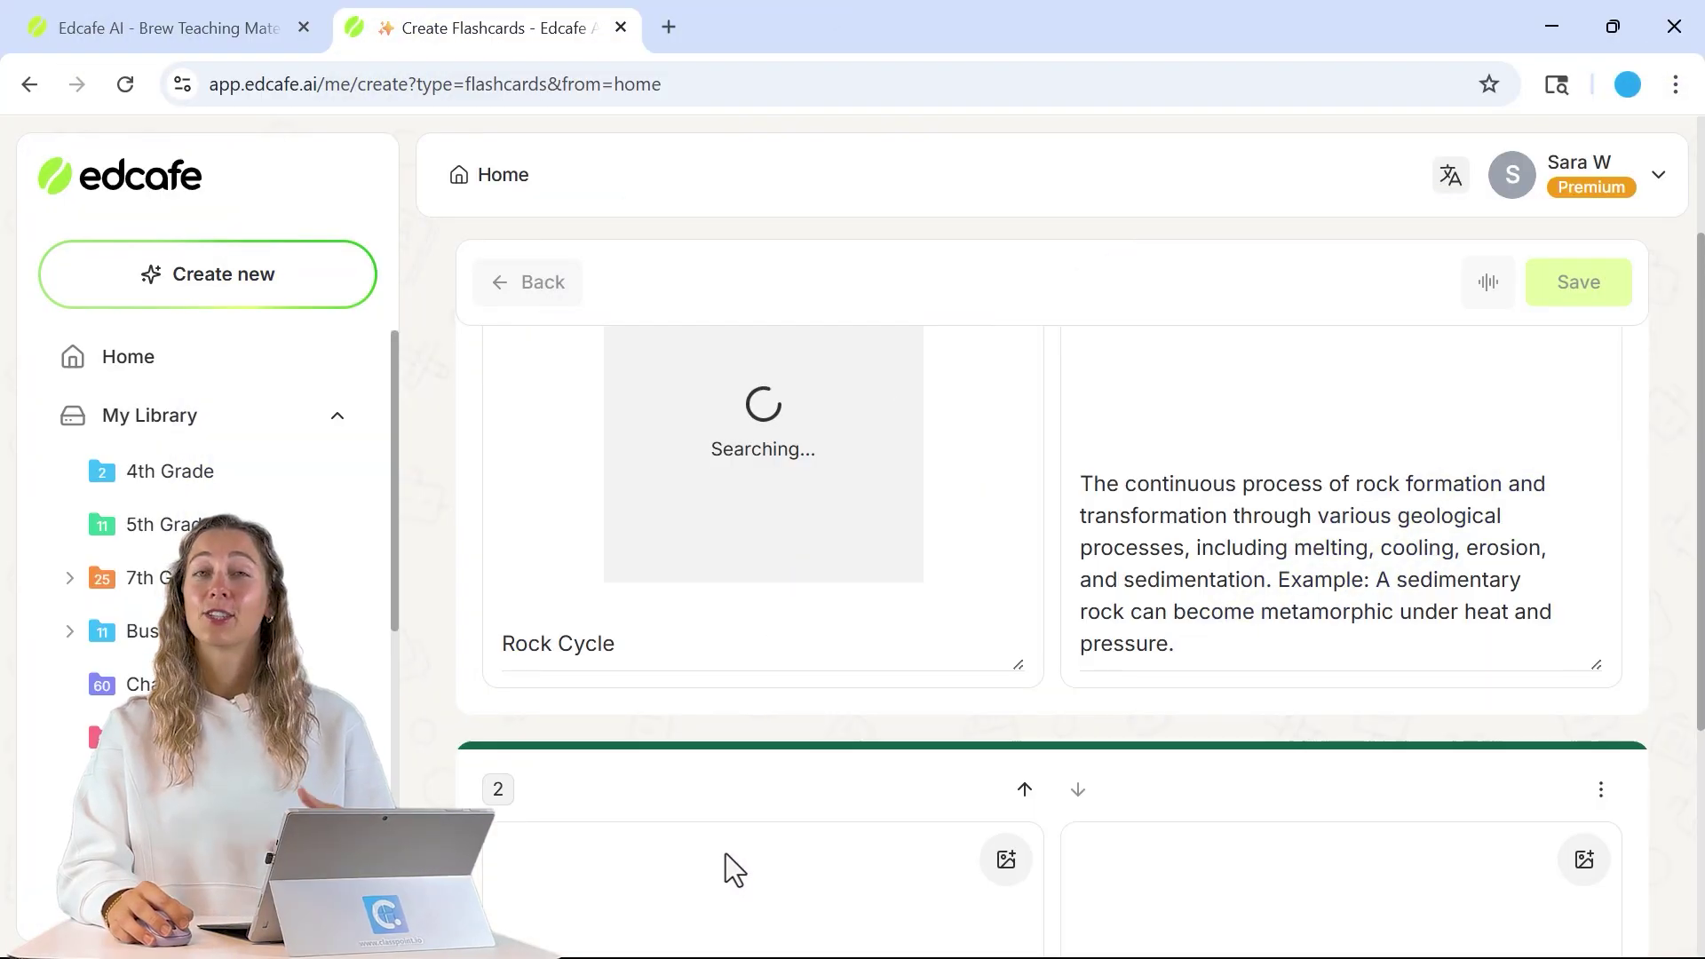
Review the generated Rock Cycle card's term and definition.
scroll(725, 850, down, 4)
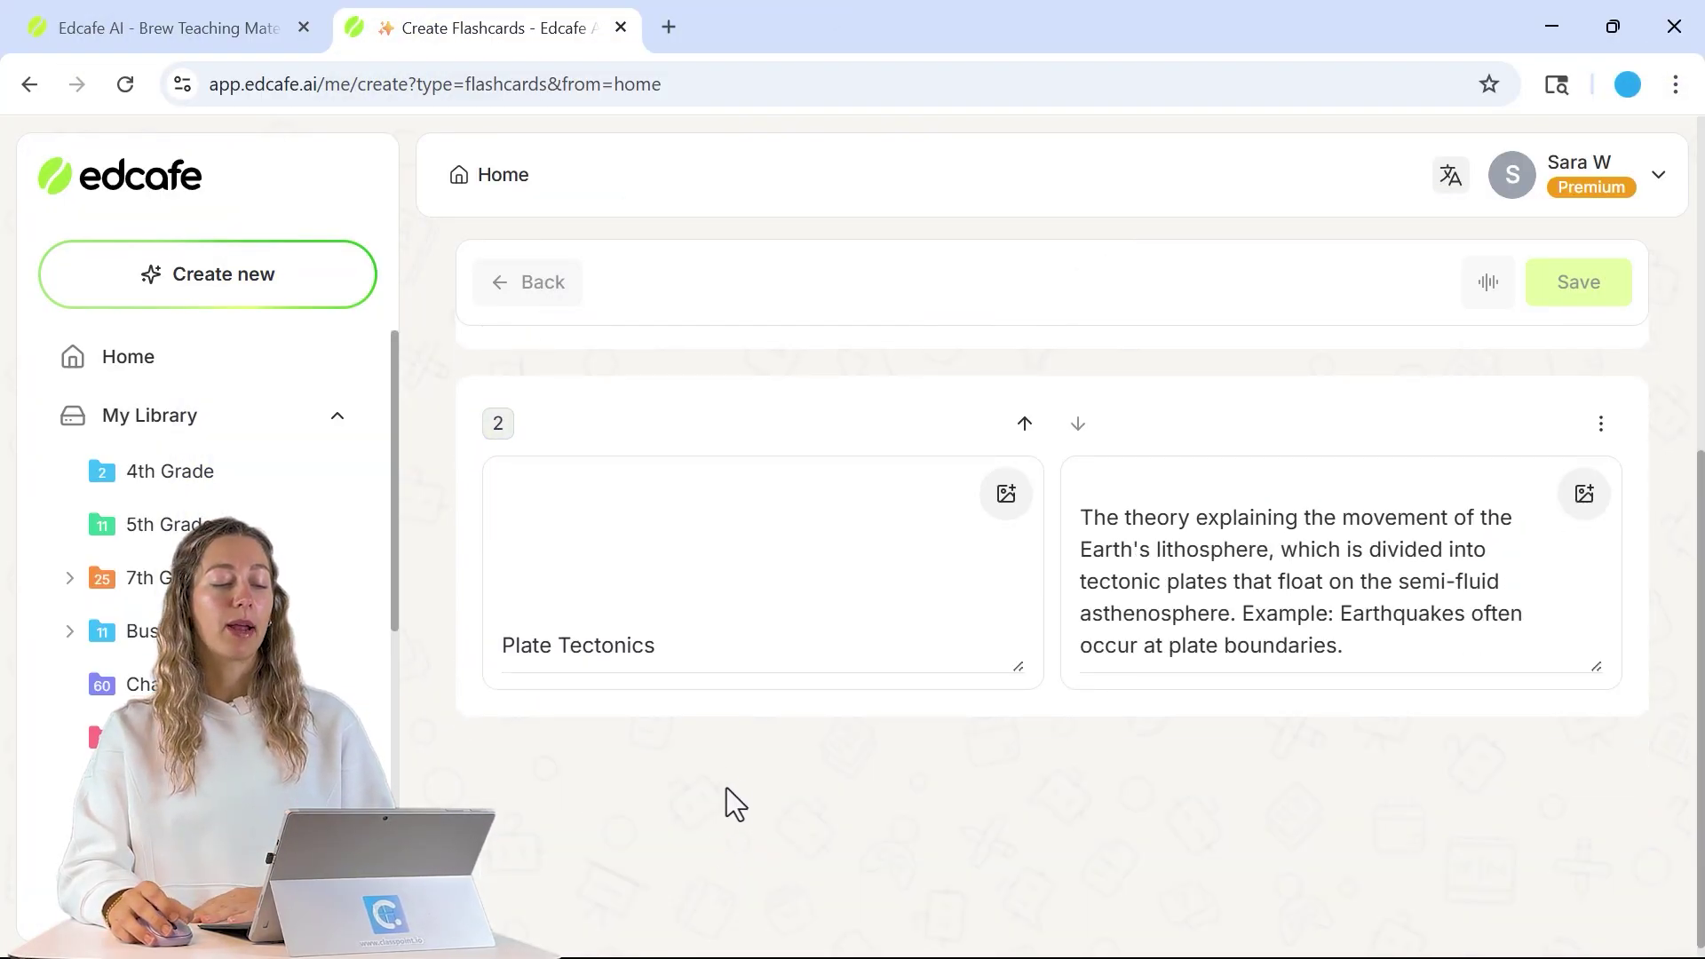
scroll(722, 801, up, 6)
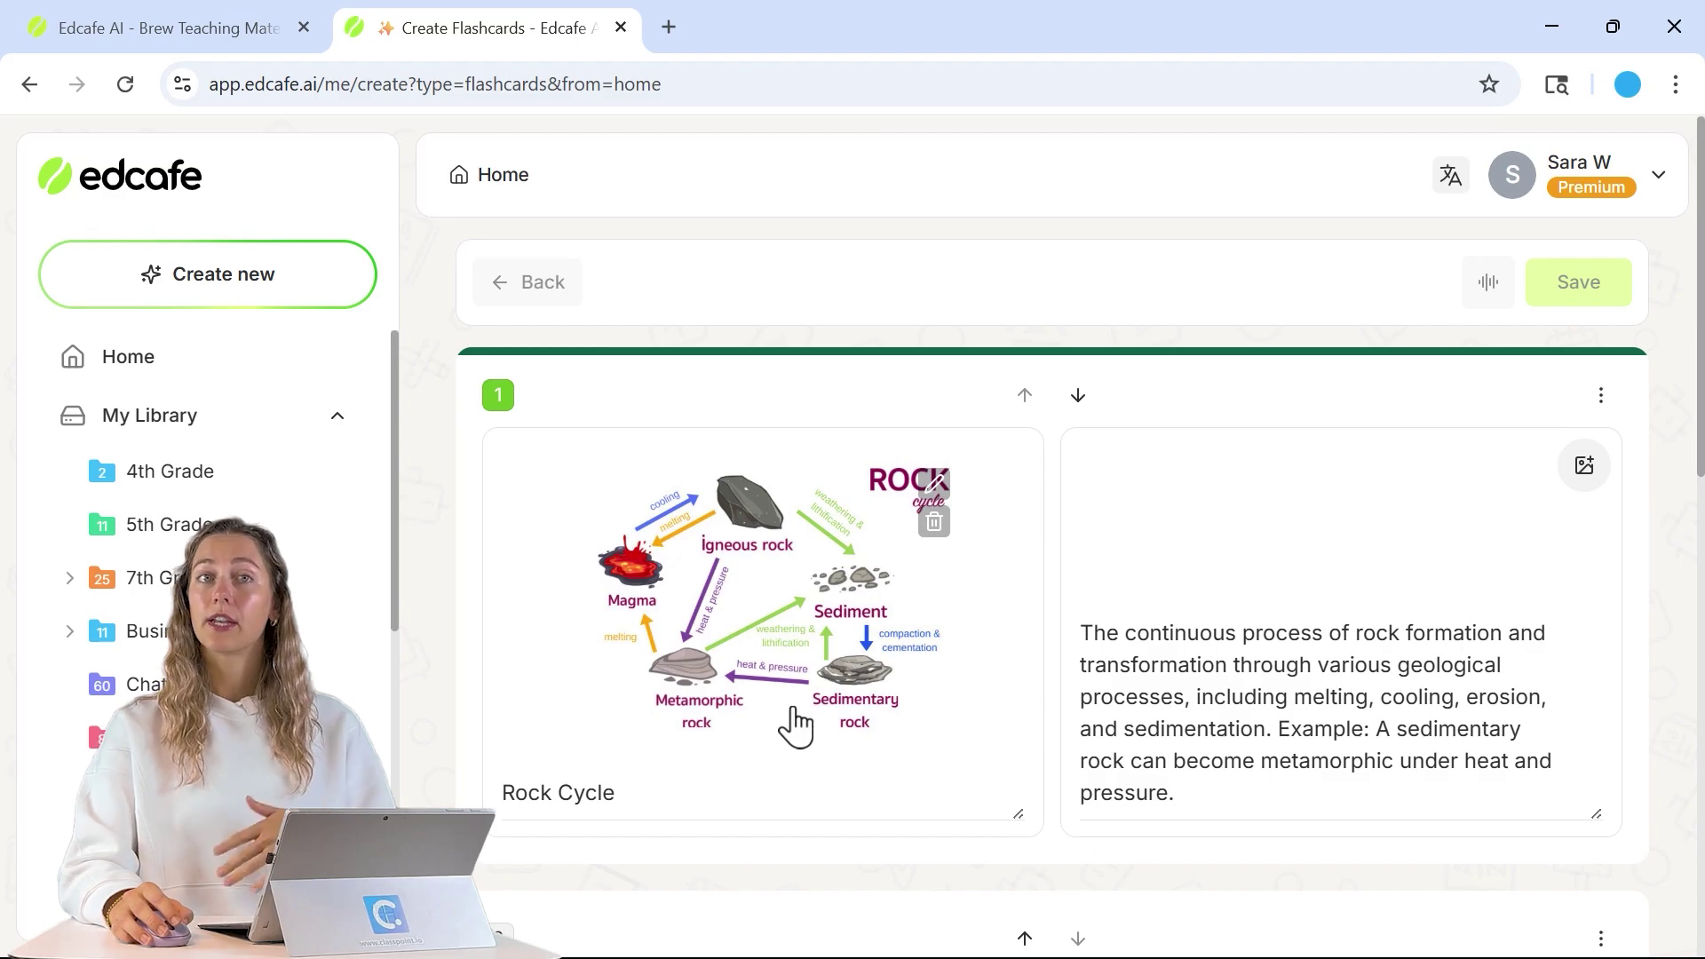
scroll(888, 675, down, 2)
click(707, 680)
click(1262, 590)
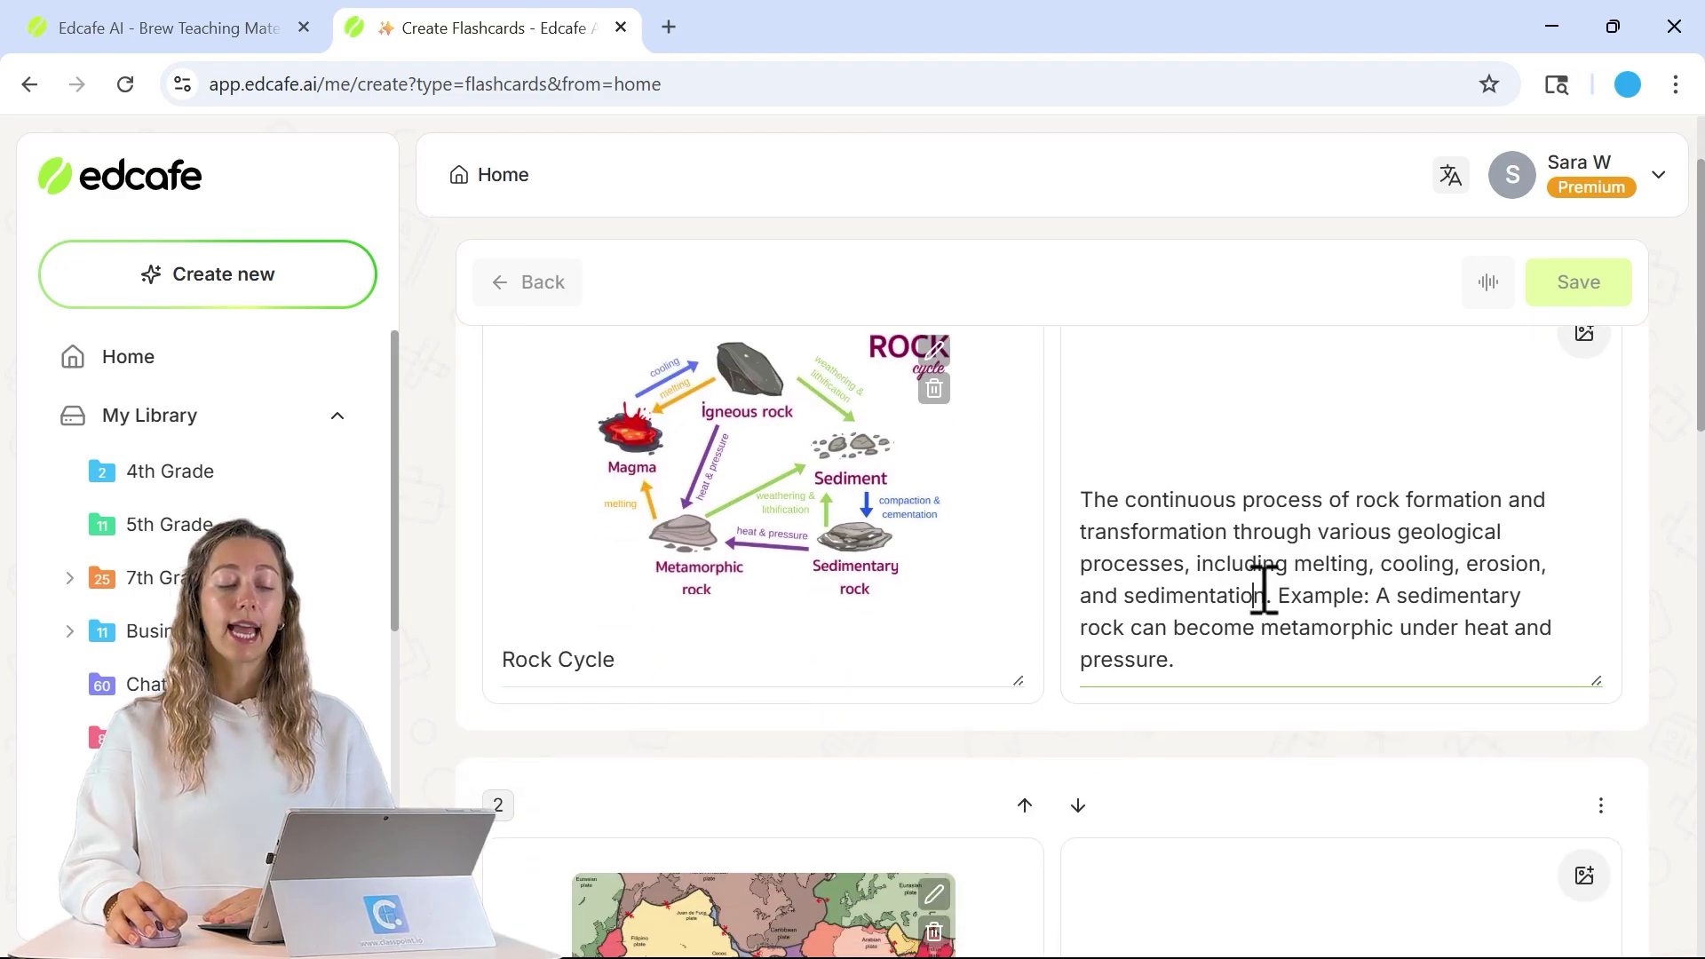
Open the image search for the Plate Tectonics card's picture.
scroll(1009, 582, up, 2)
scroll(944, 582, down, 6)
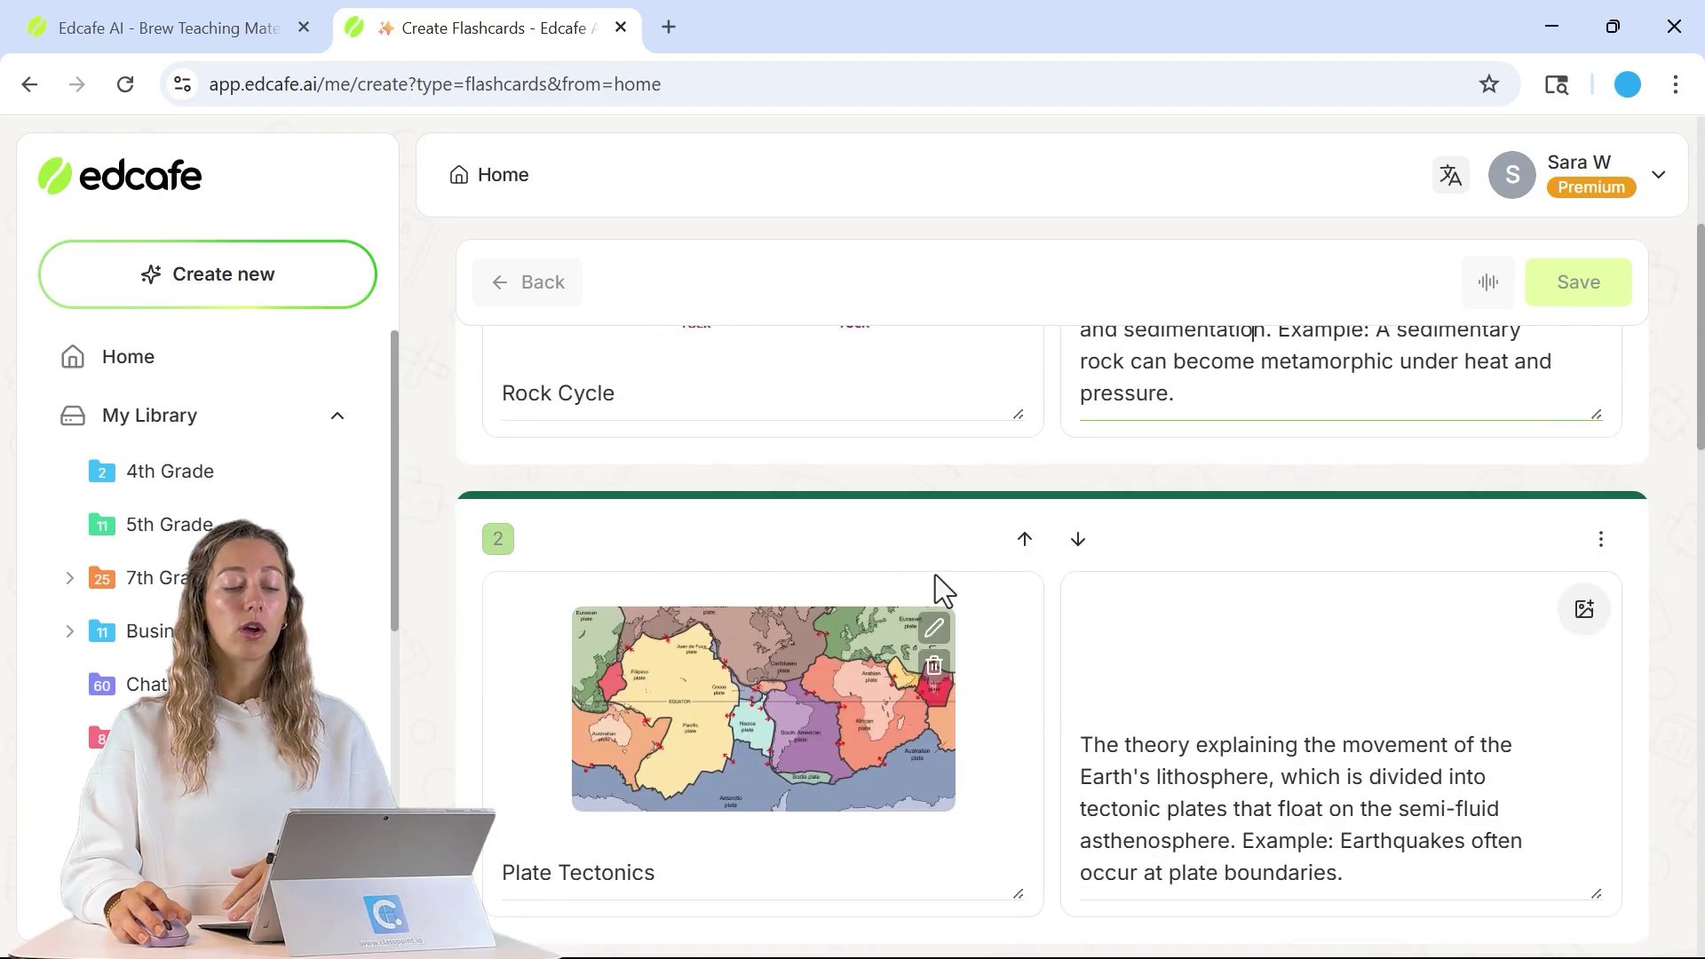
scroll(934, 675, down, 3)
scroll(934, 658, up, 2)
click(934, 495)
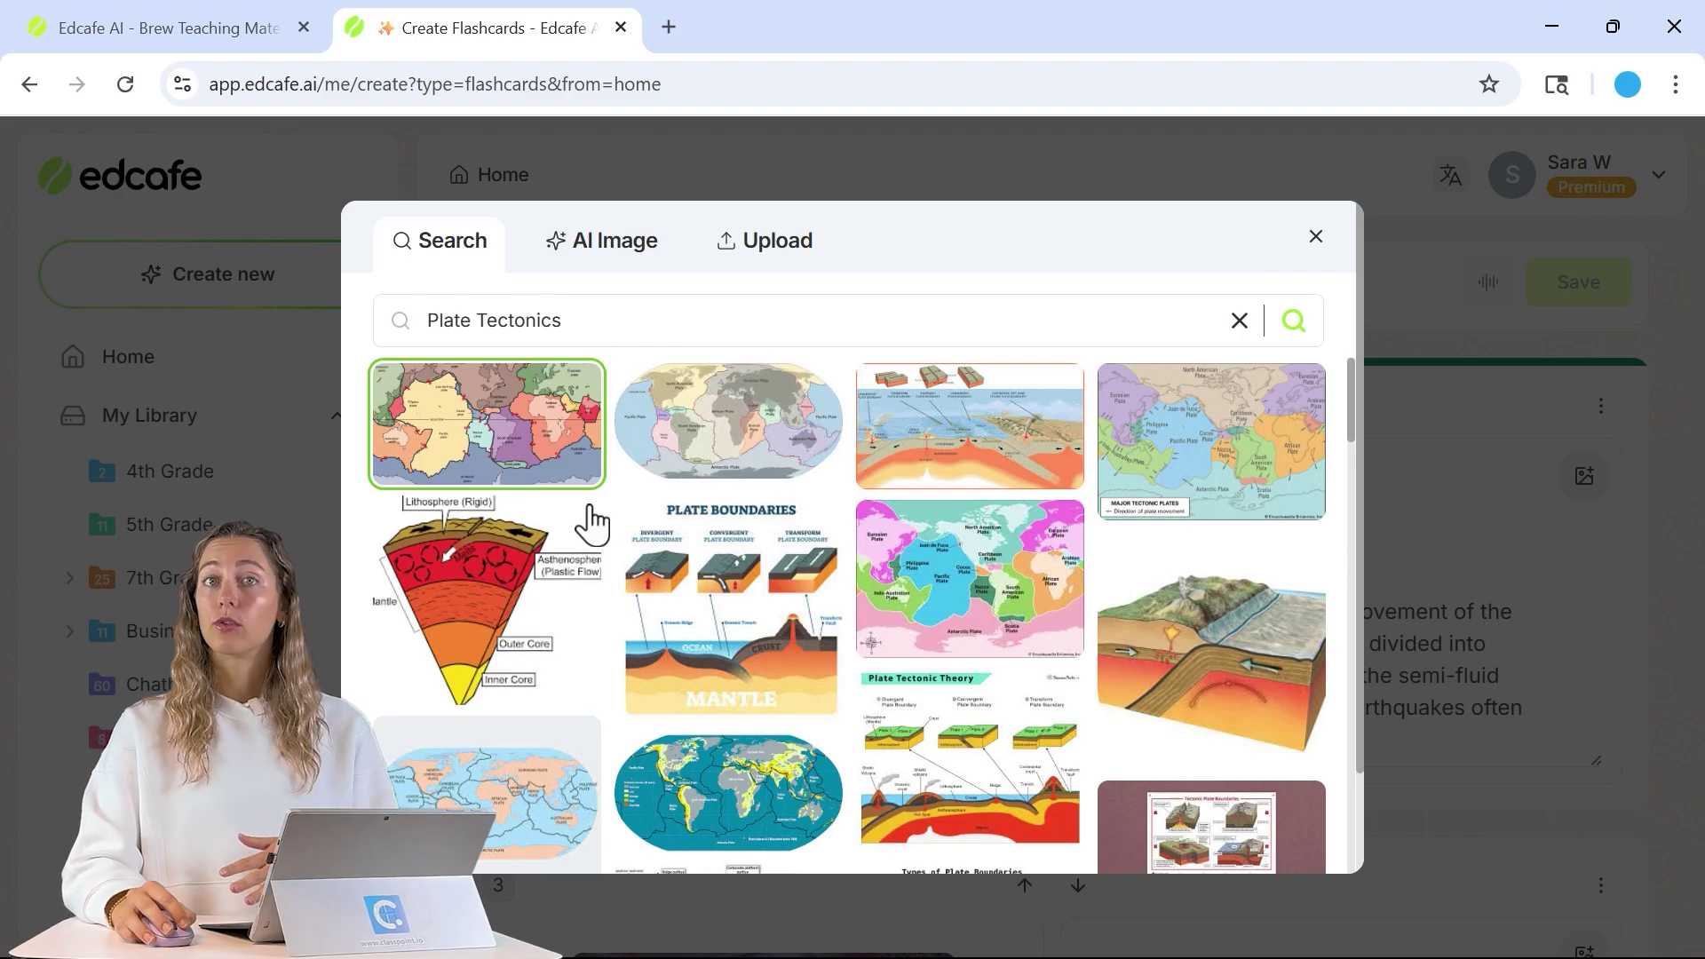
Browse the AI Image and Upload options, then close the picker keeping the tectonic plate map.
scroll(955, 524, down, 3)
scroll(959, 590, up, 3)
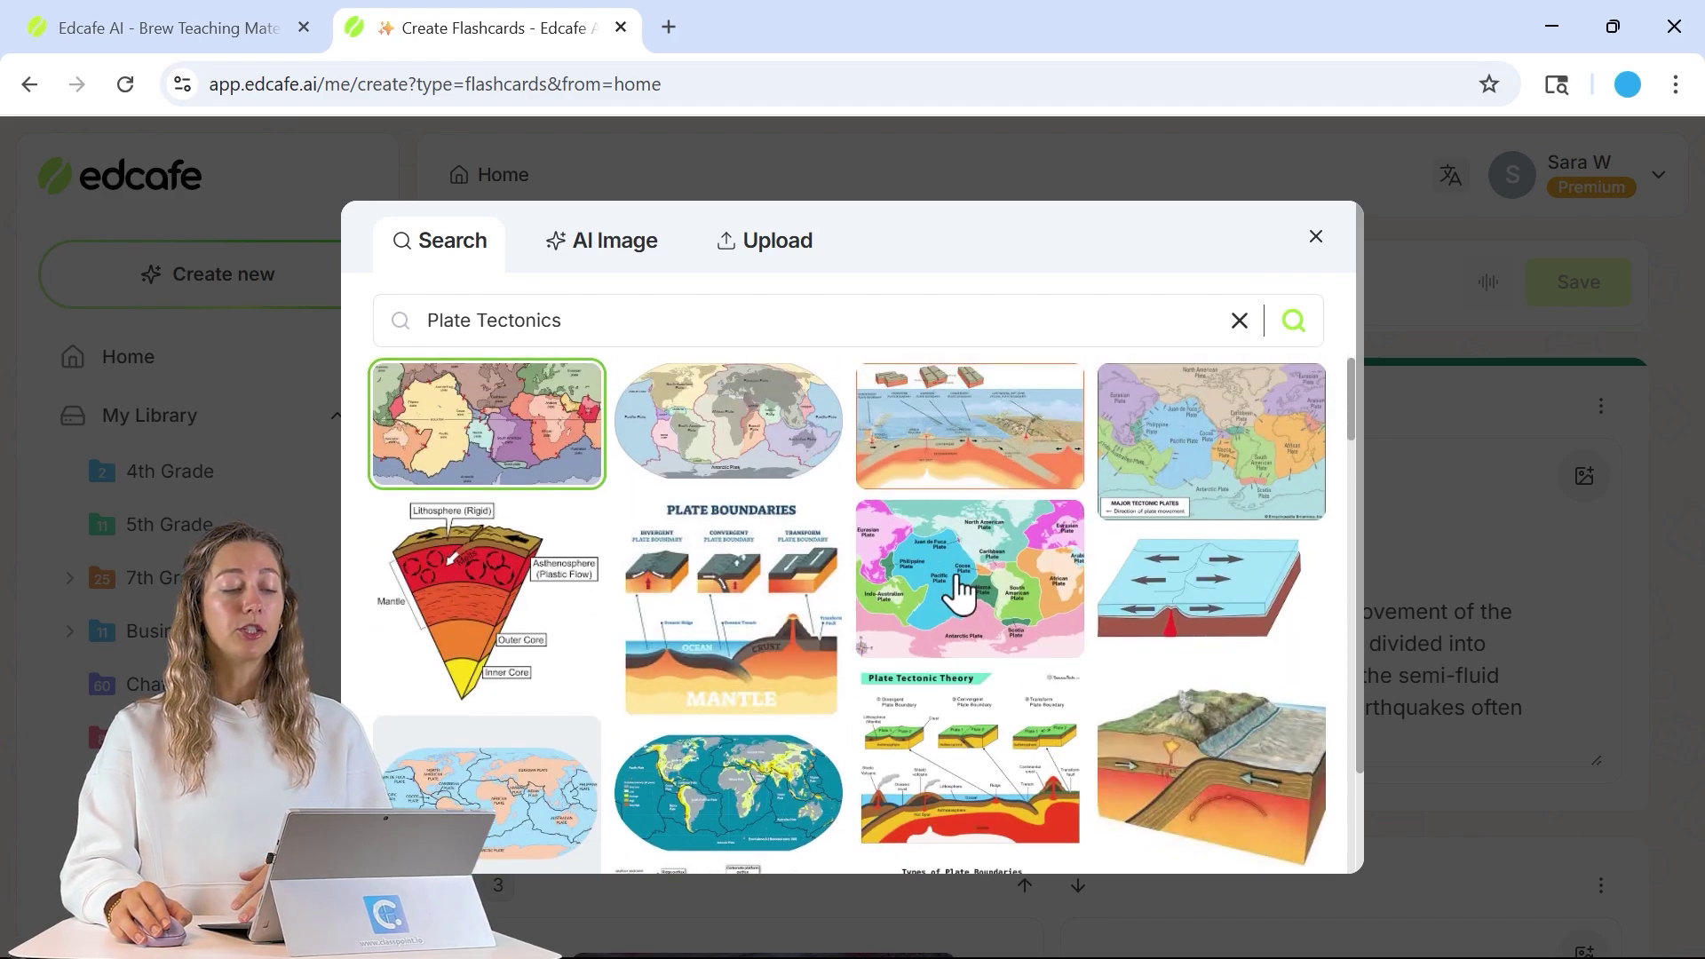
click(579, 257)
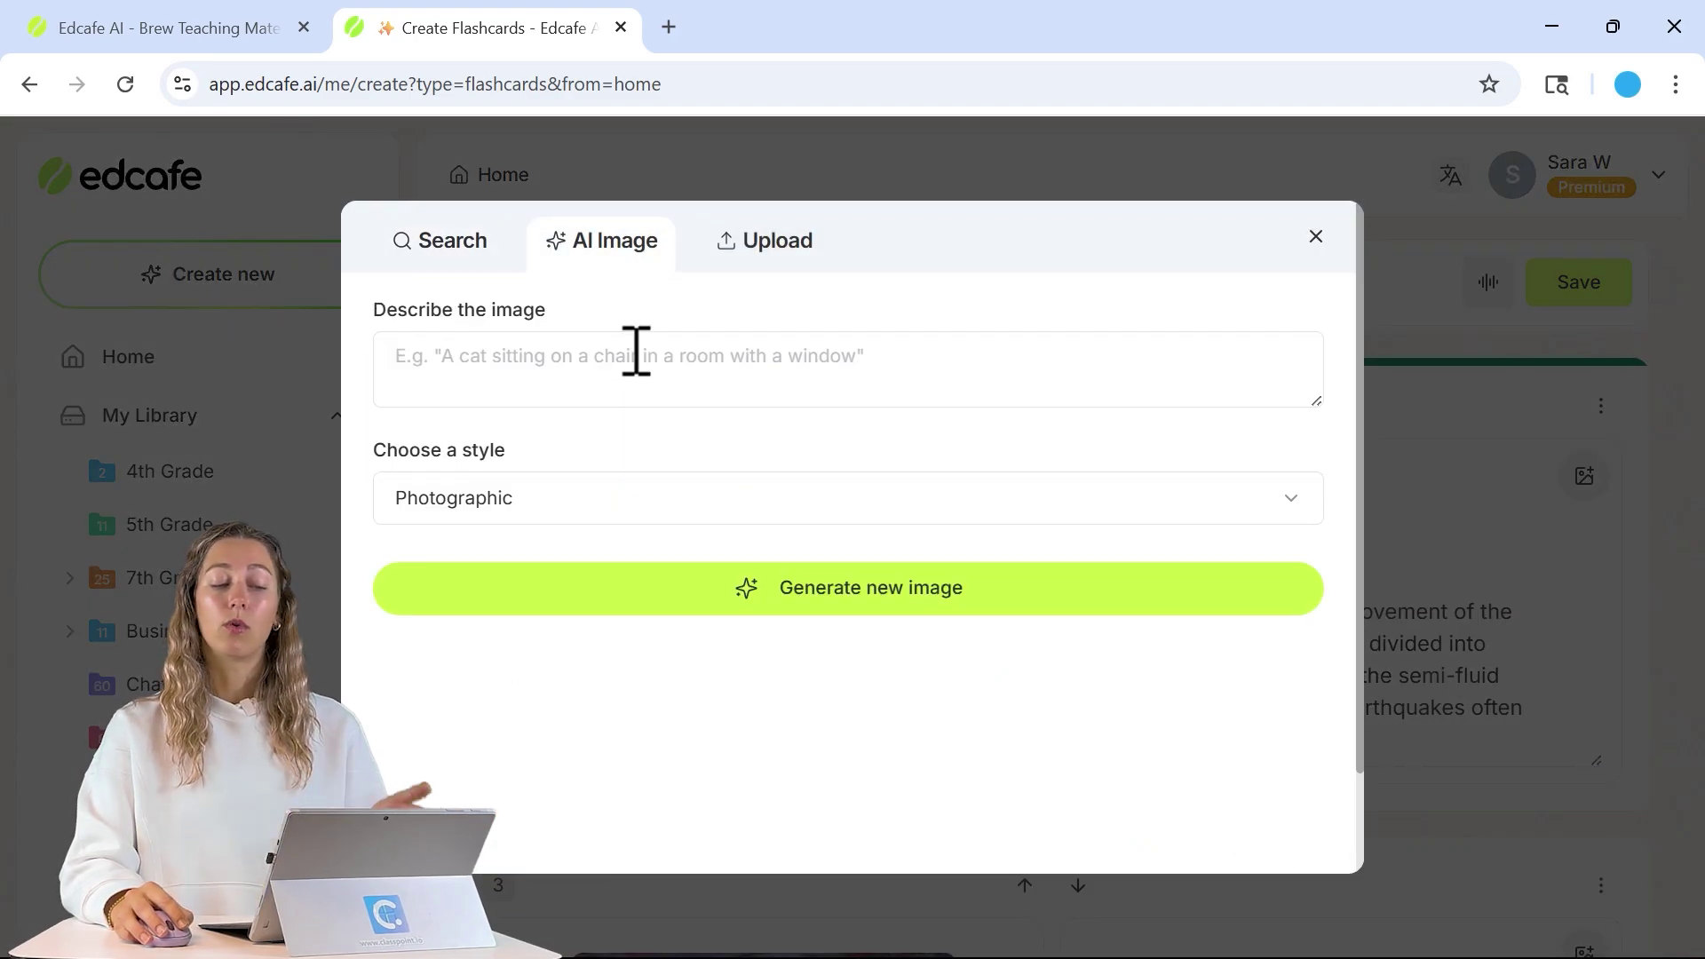
click(783, 265)
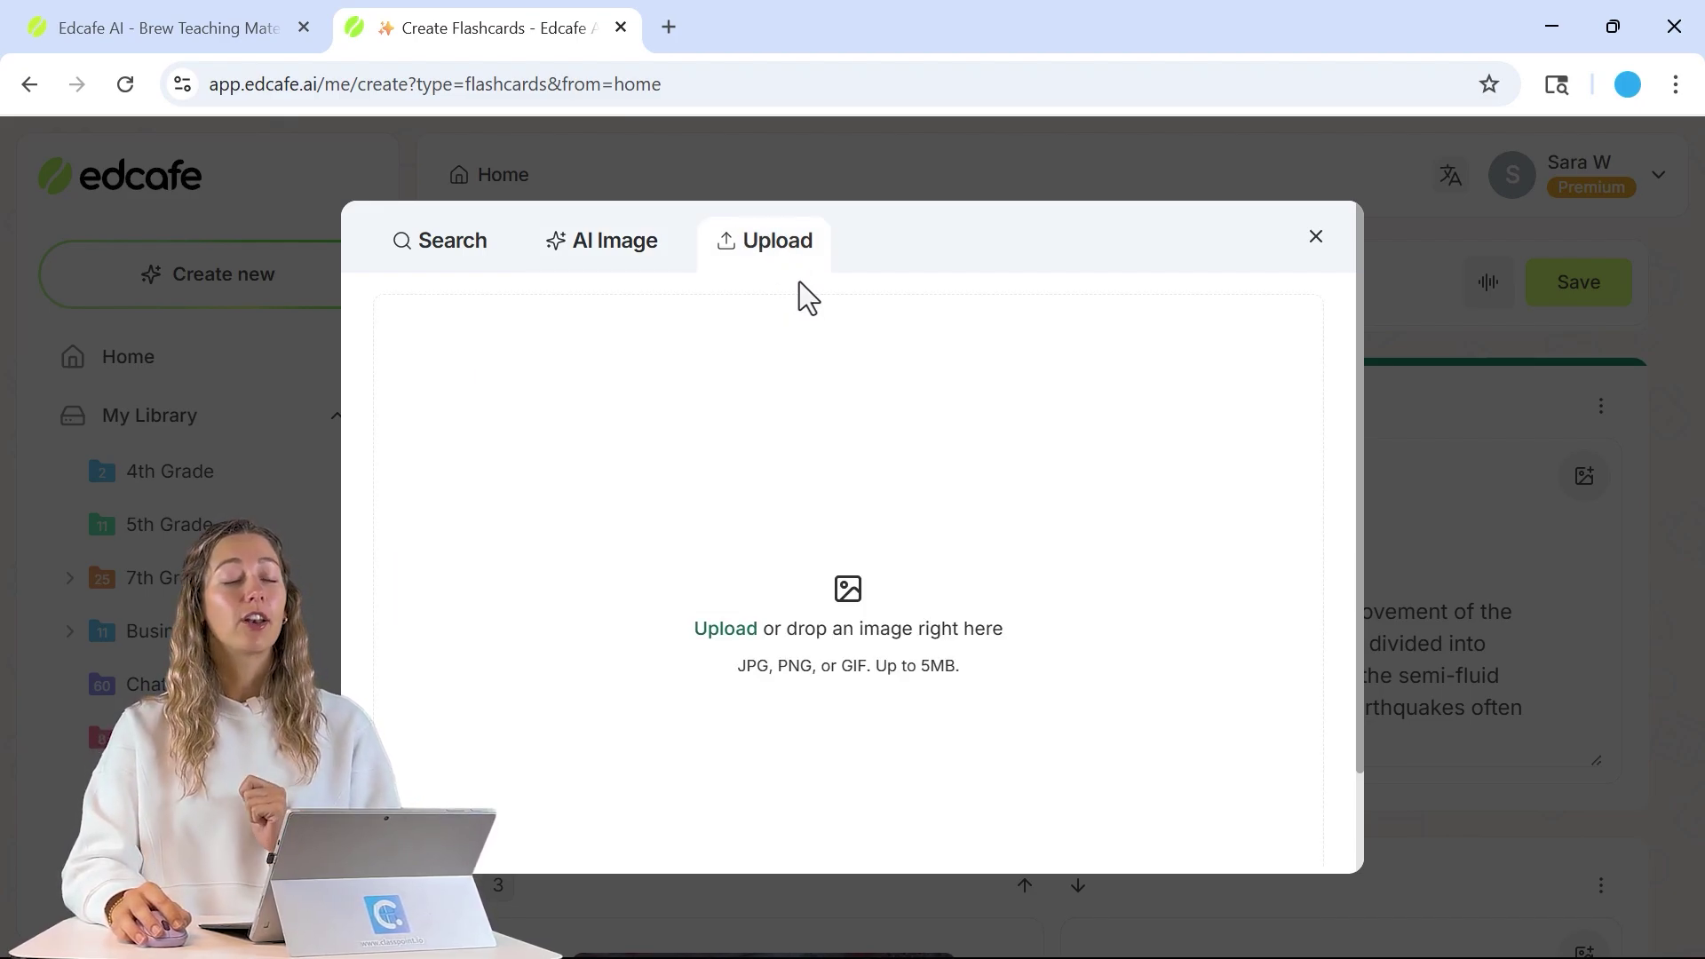
click(1311, 239)
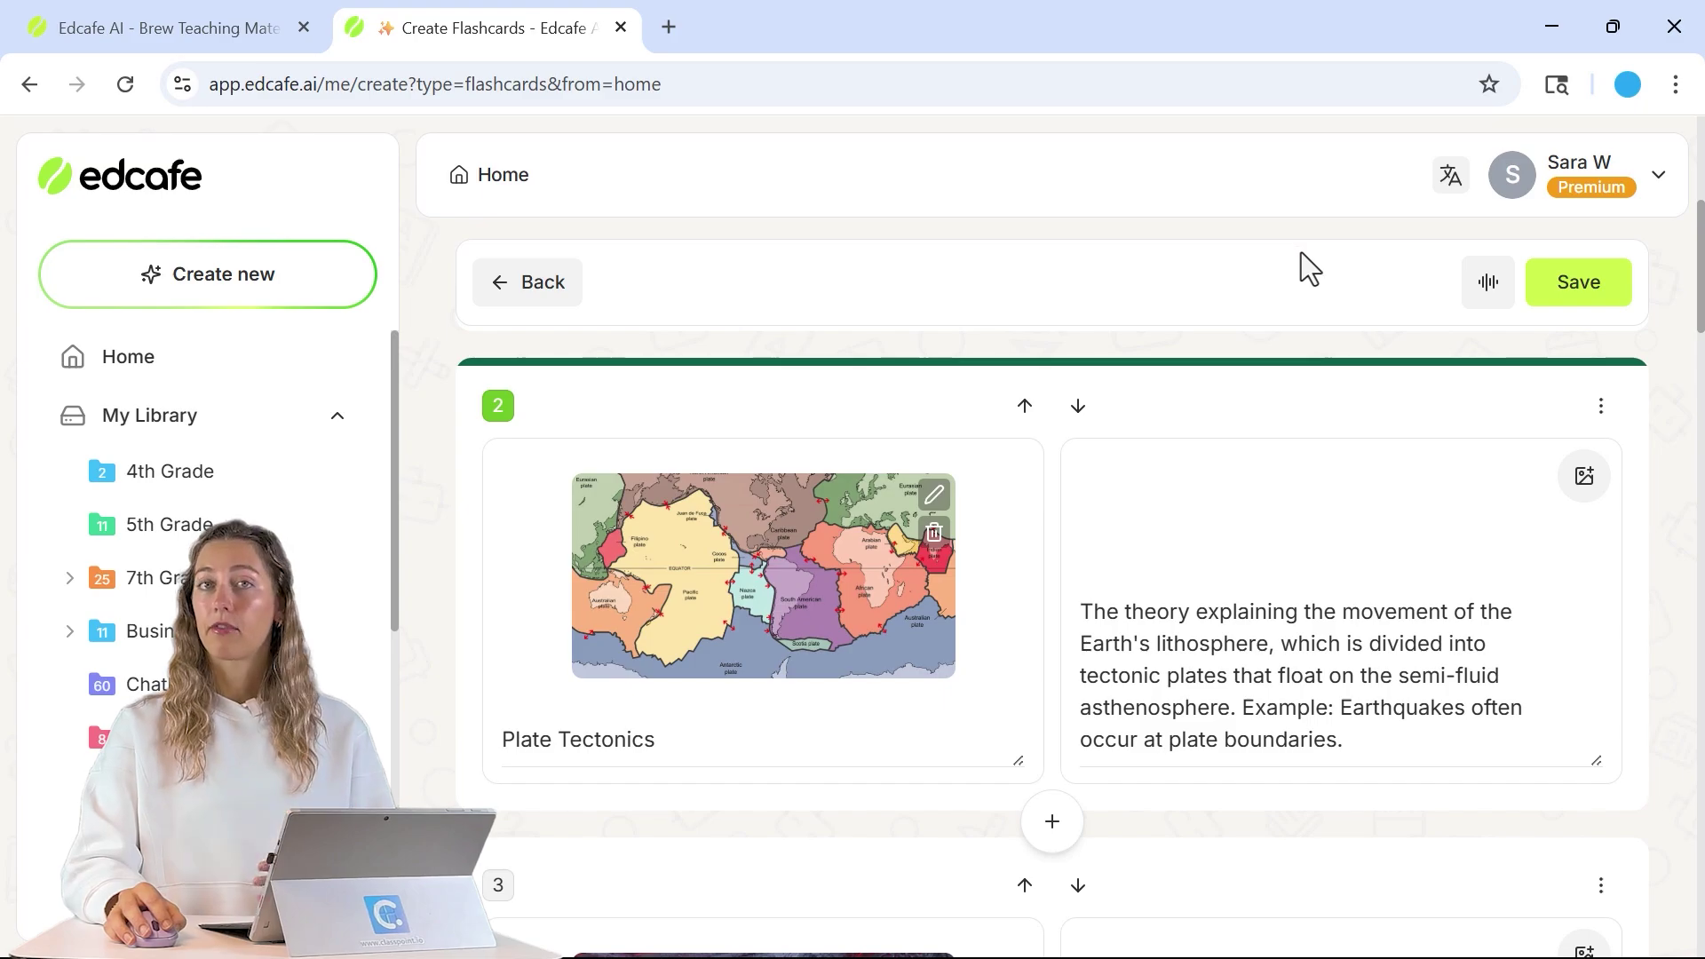
Change the narration voice to Adam and bring up the Save Flashcards dialog.
click(1487, 284)
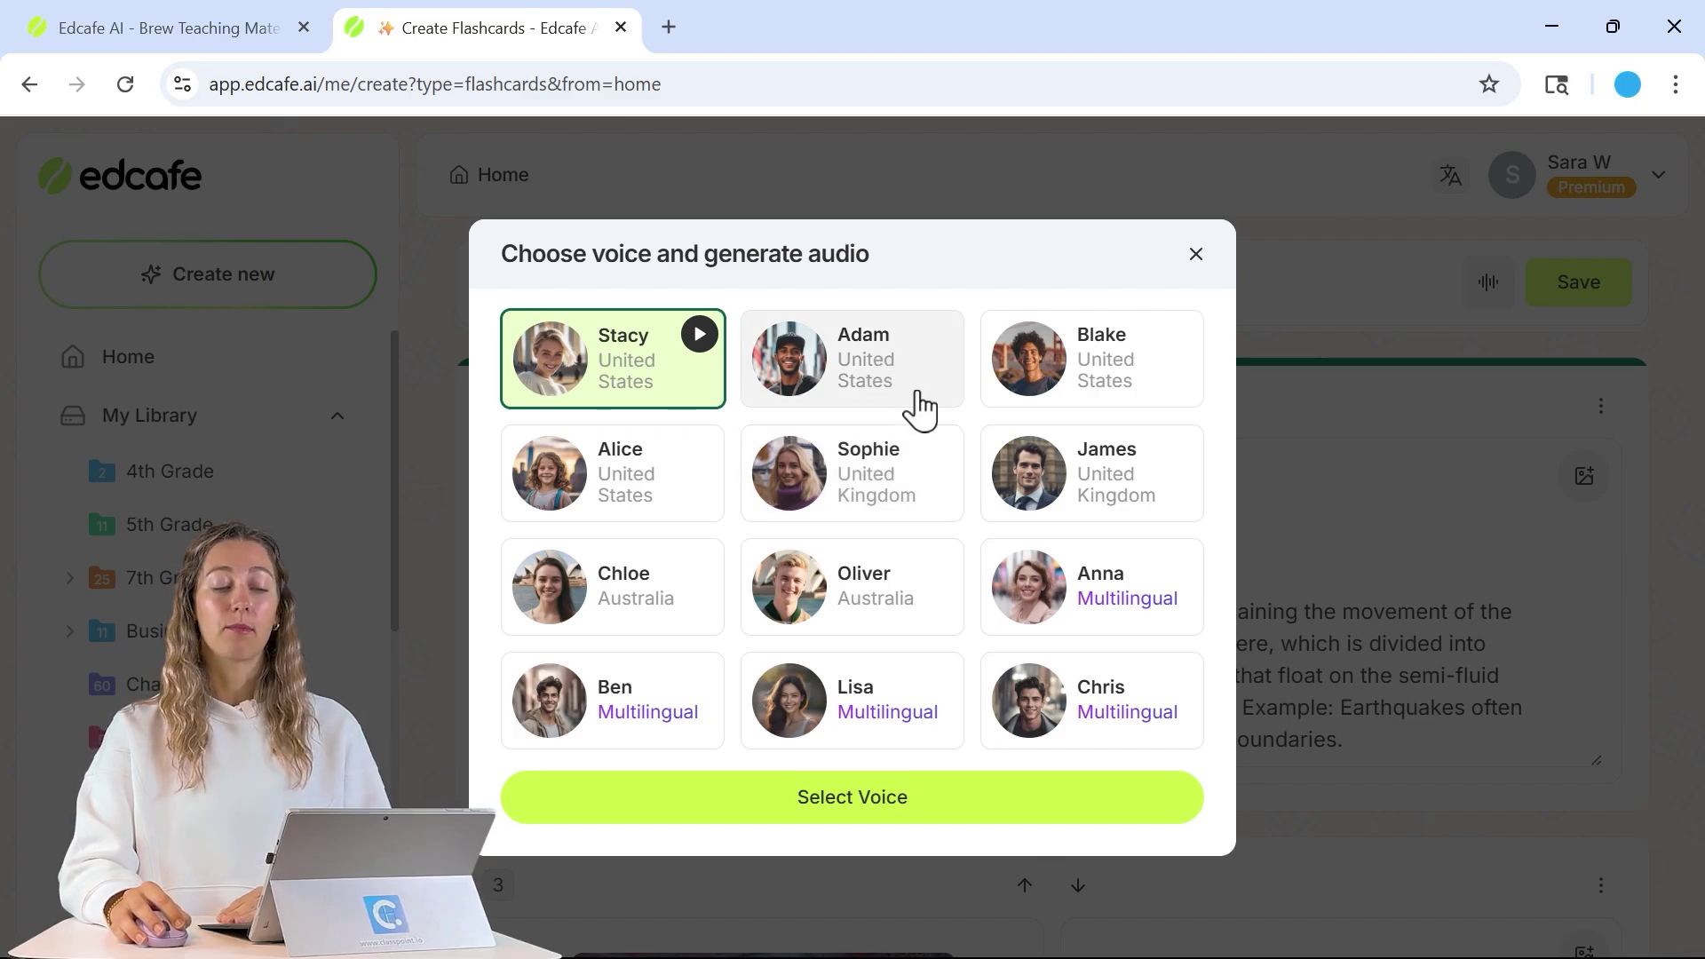
click(919, 395)
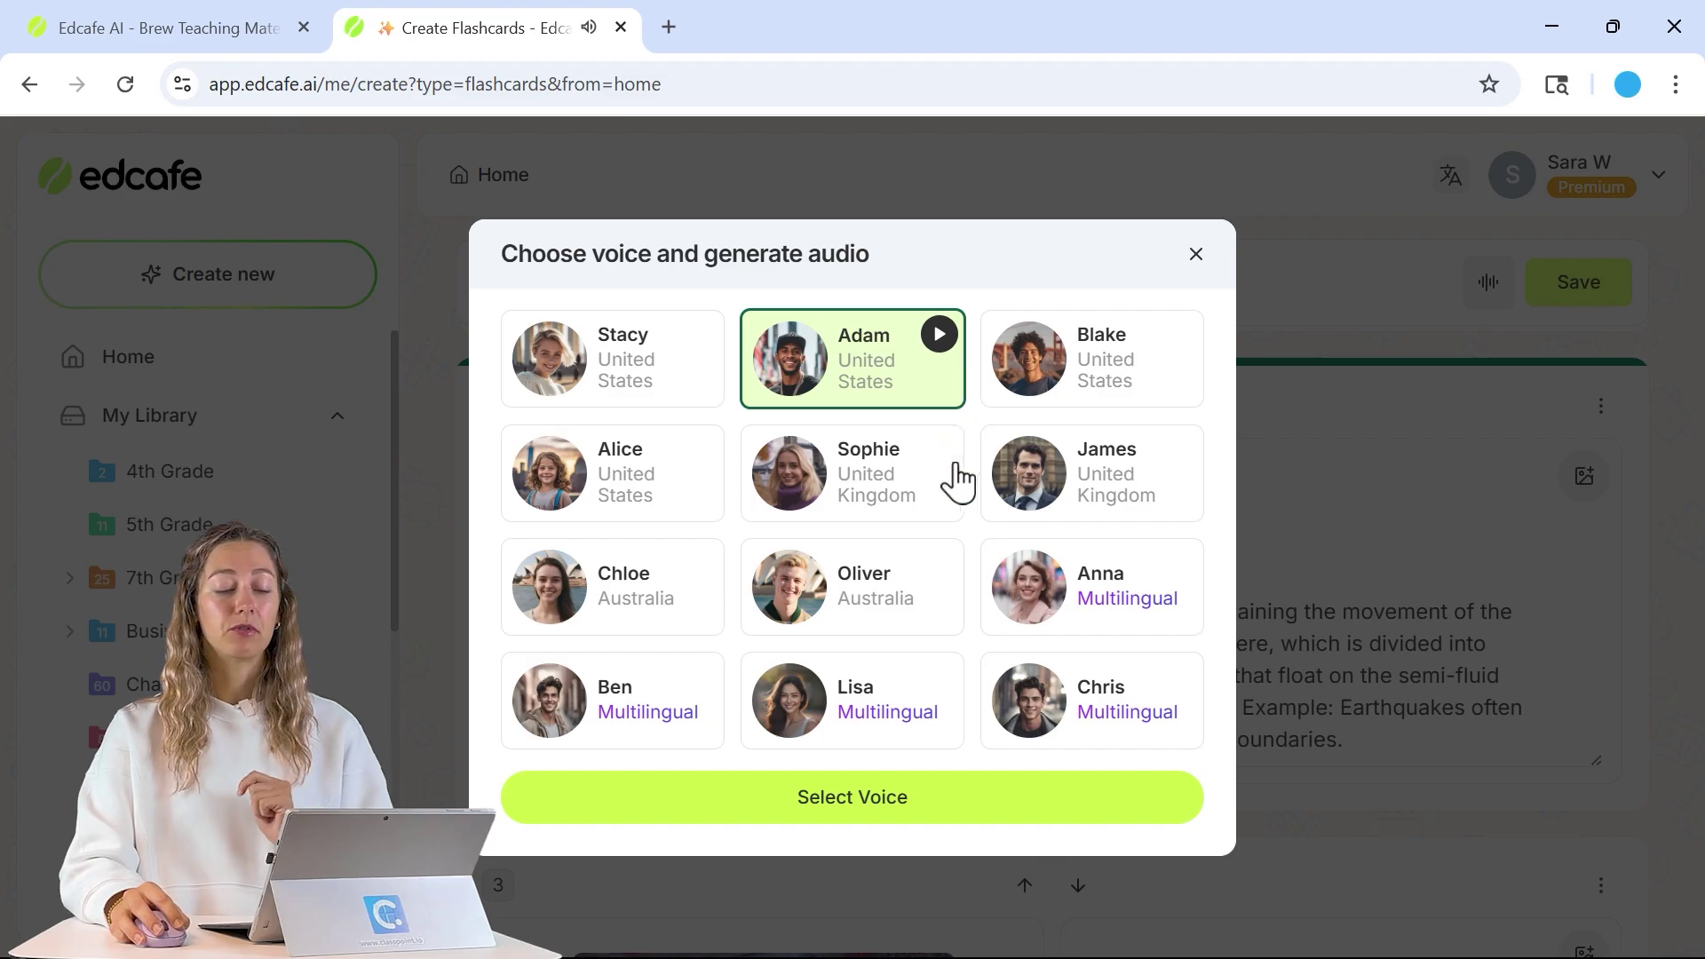
click(964, 804)
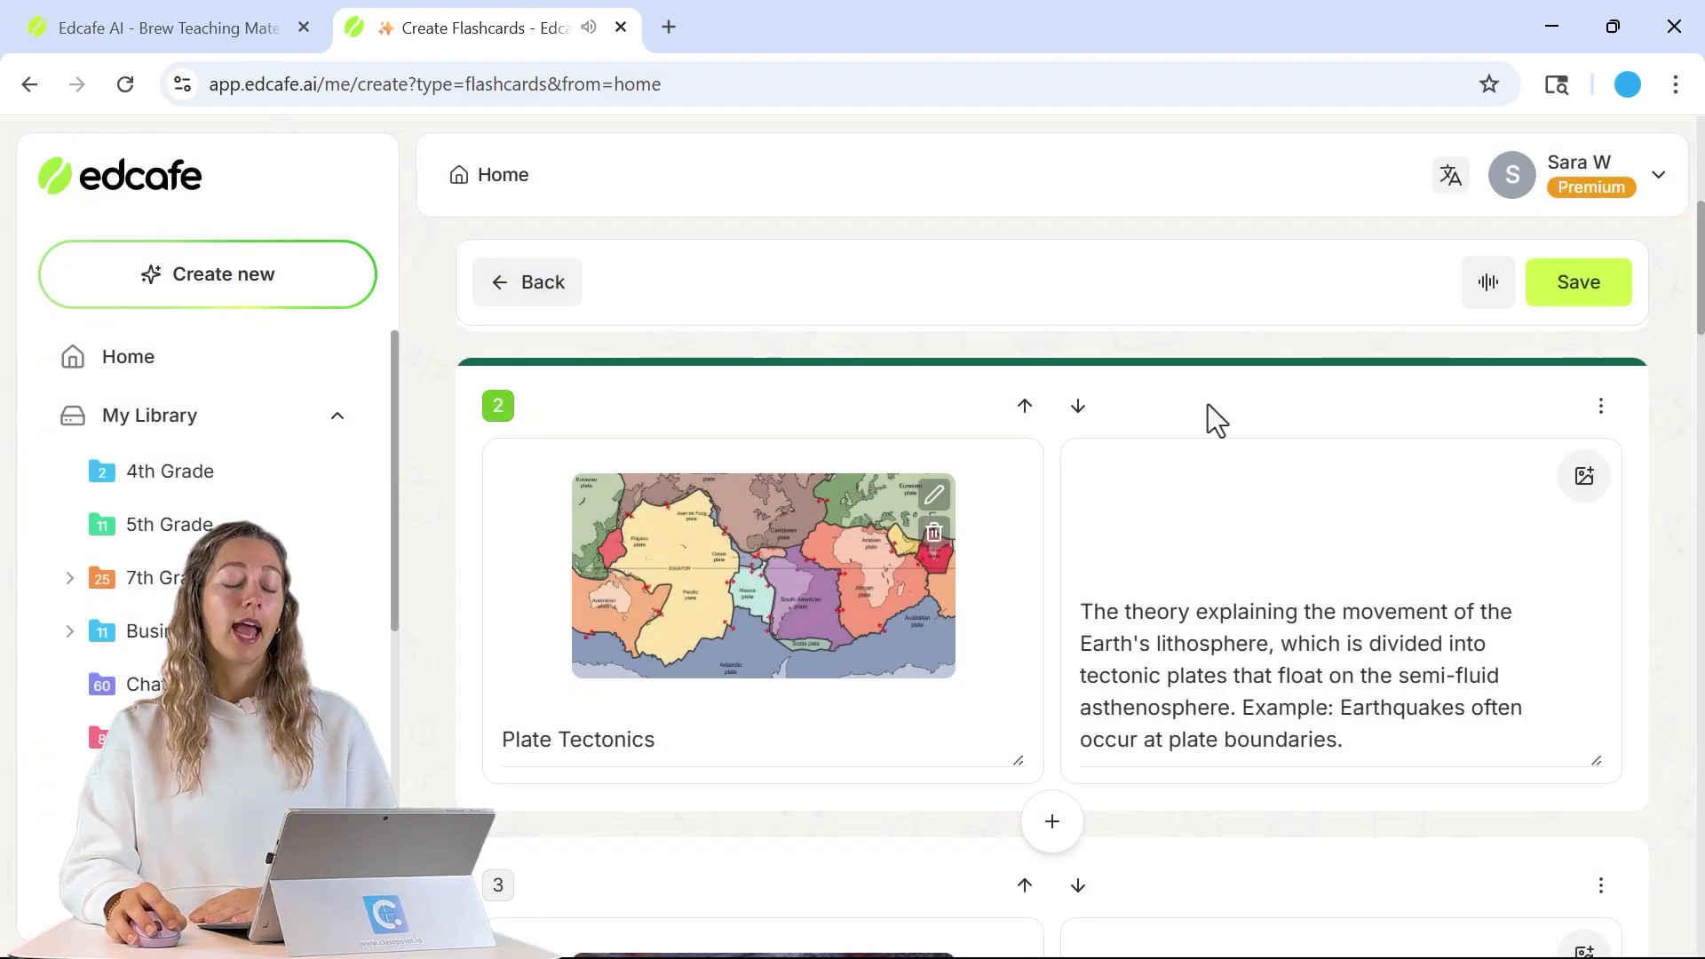
click(1581, 284)
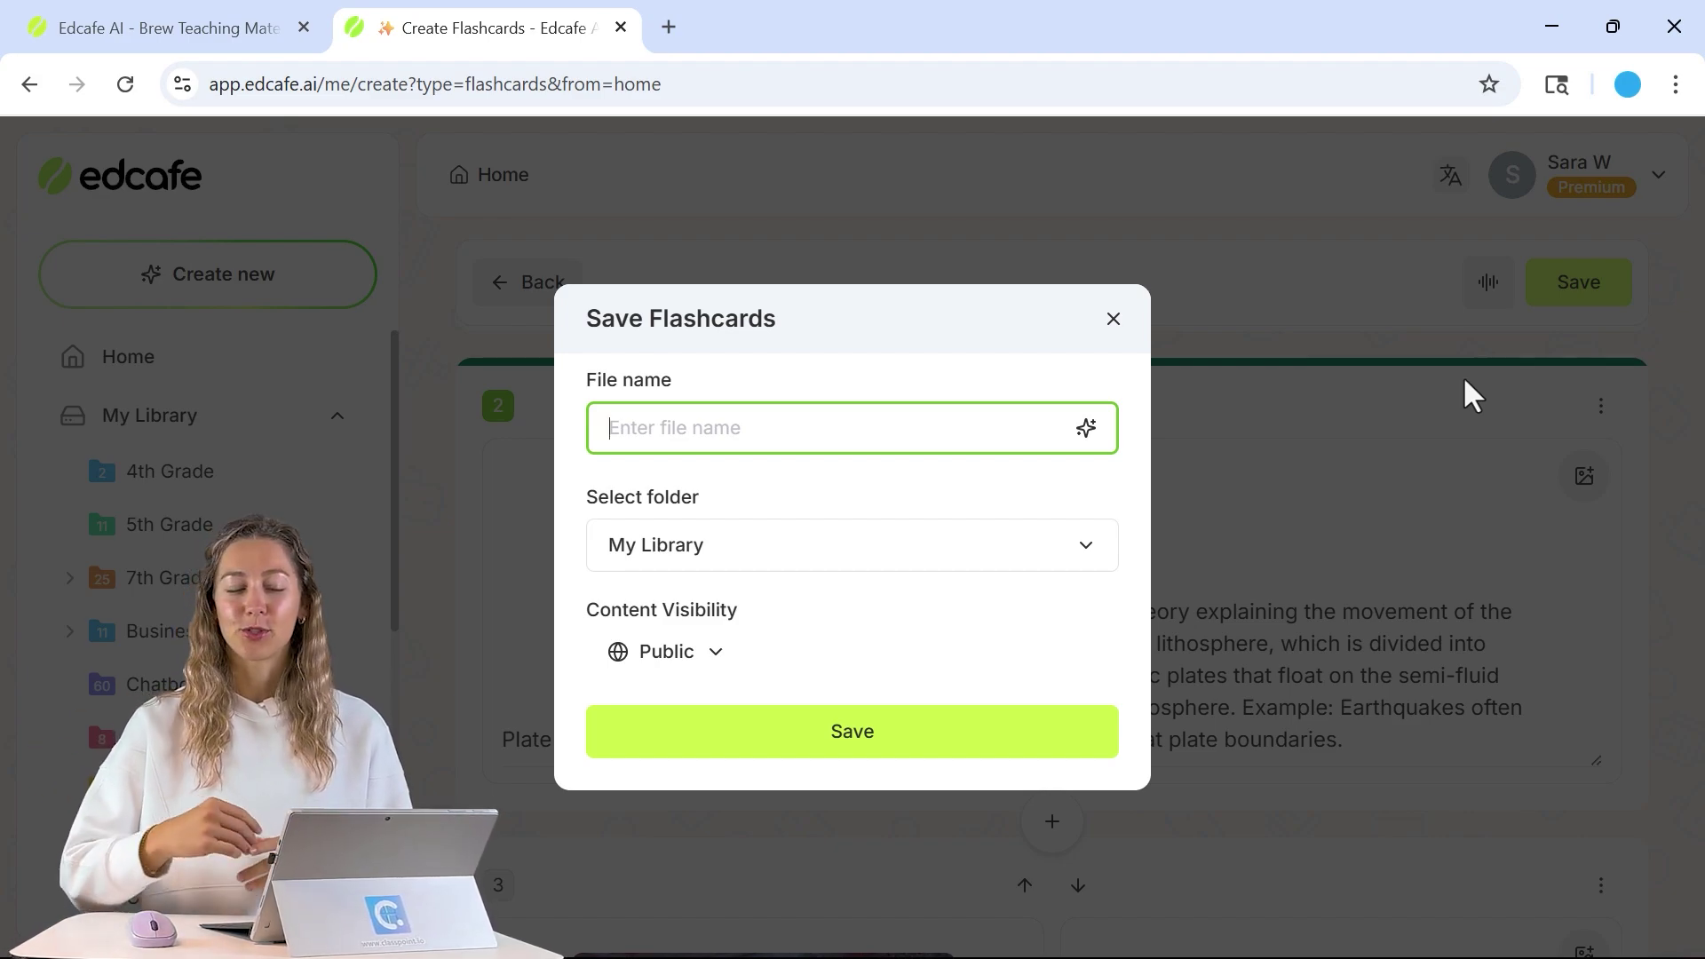
Save the set with the AI-suggested name 'Geological Processes and Rock Transformations' in 5th Grade.
click(1087, 429)
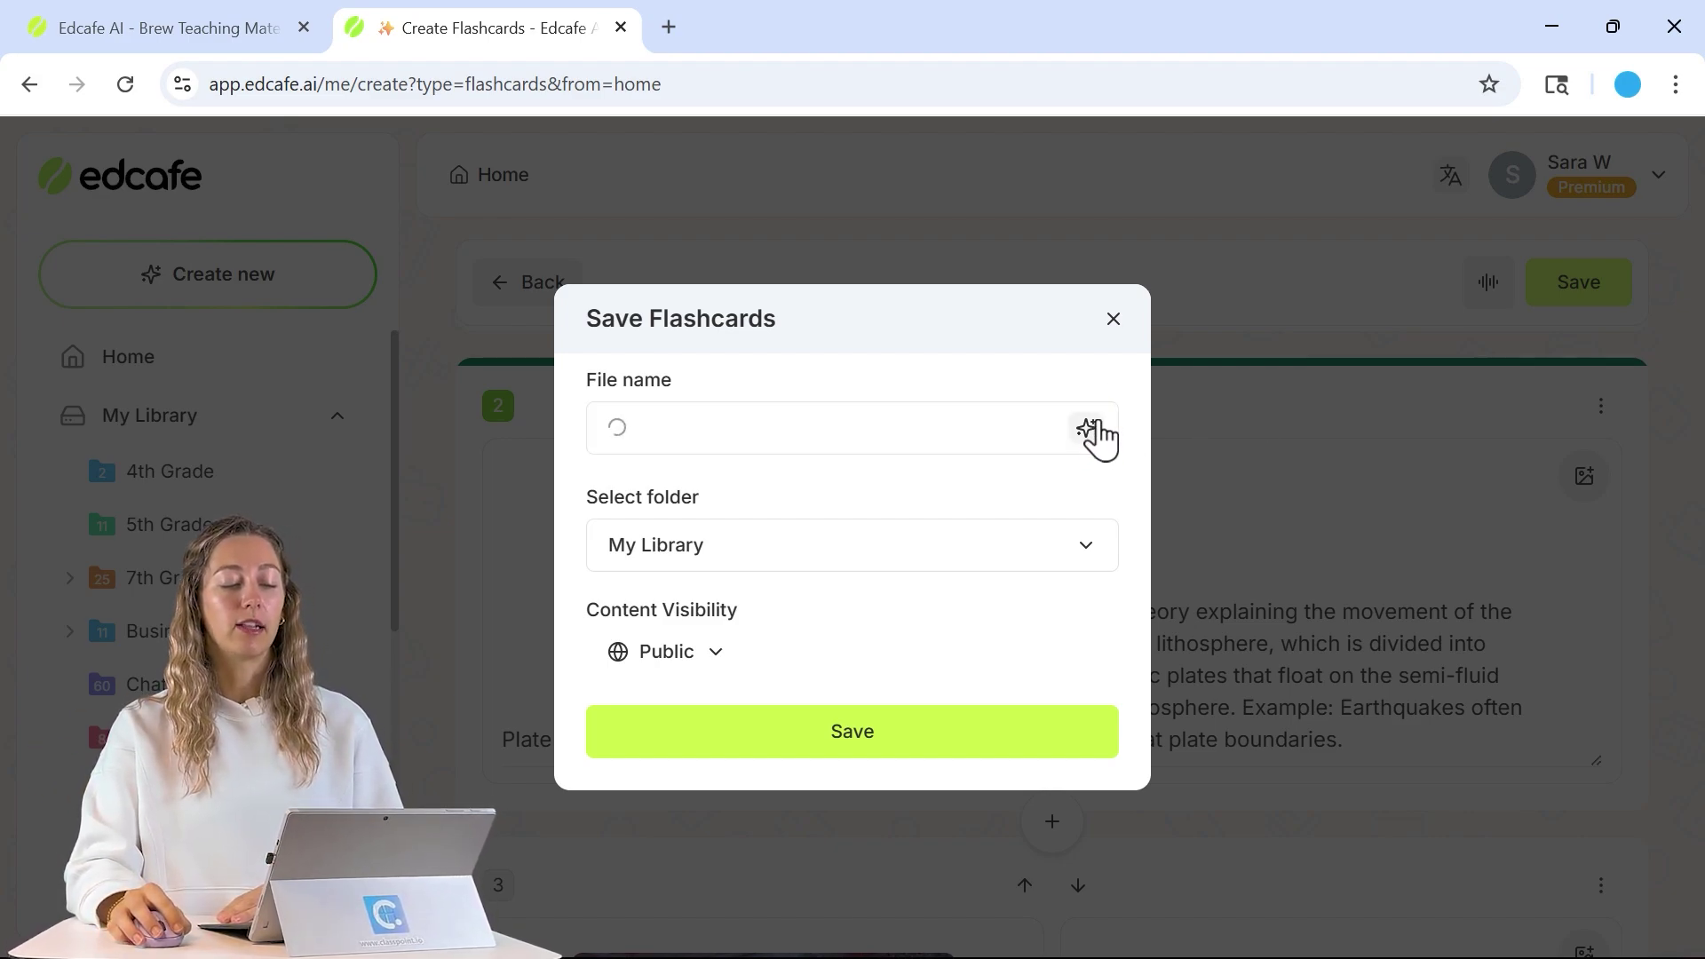
click(1085, 563)
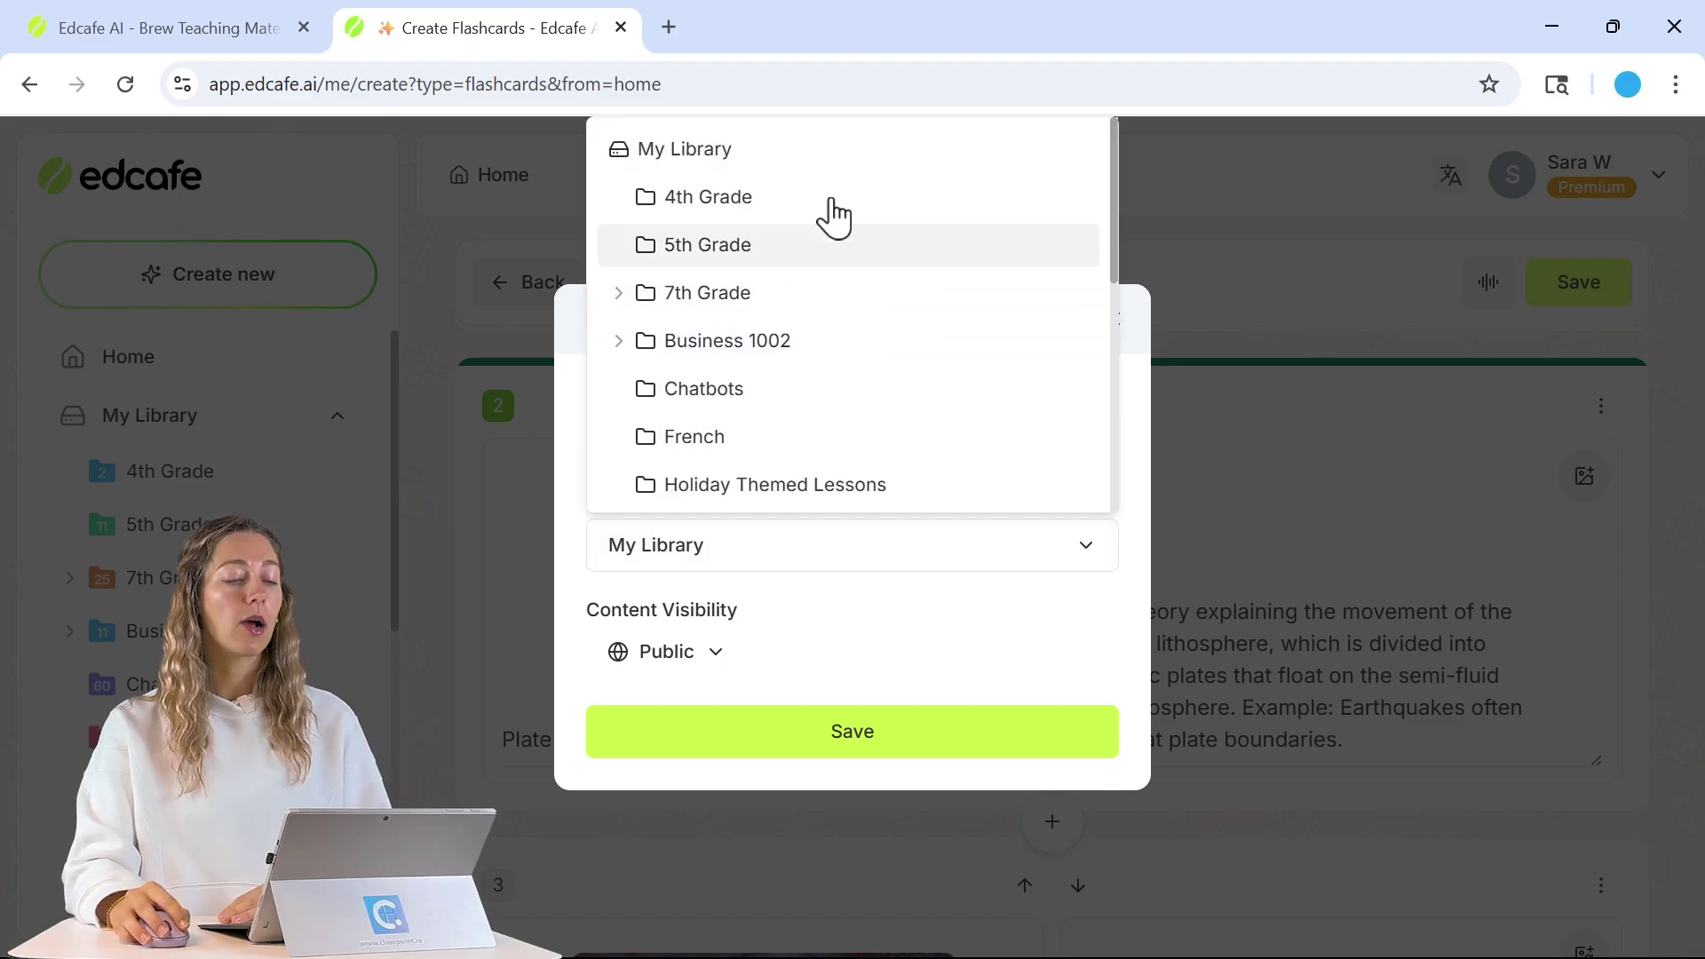
click(799, 256)
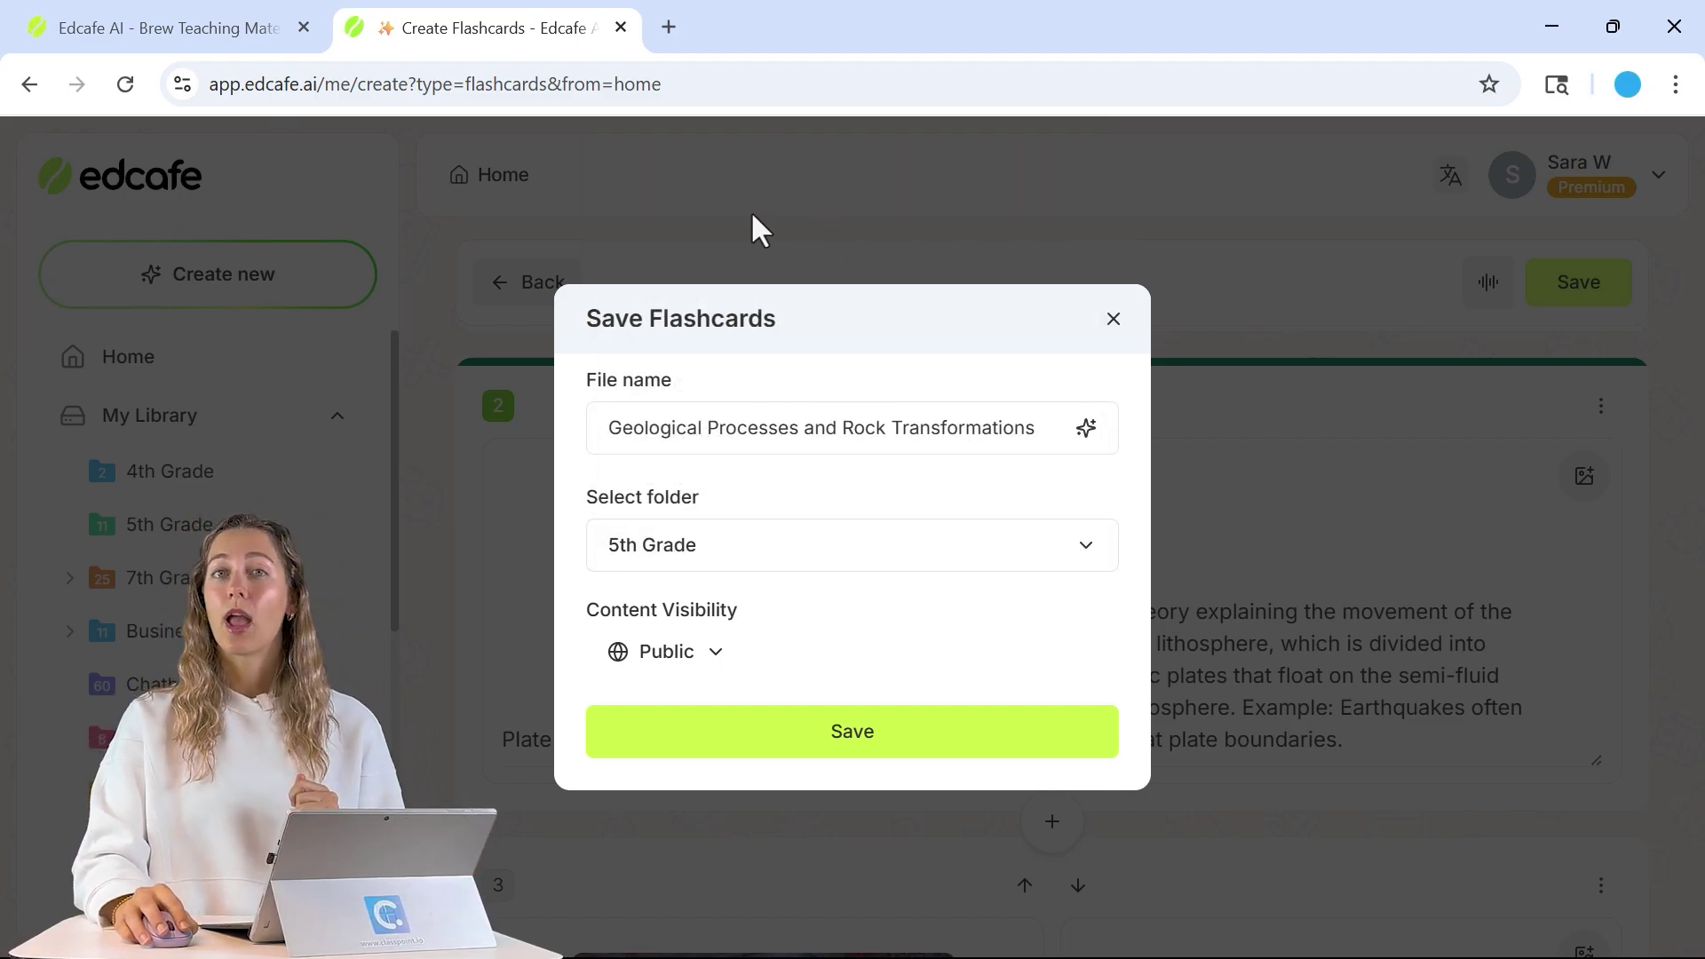
click(845, 743)
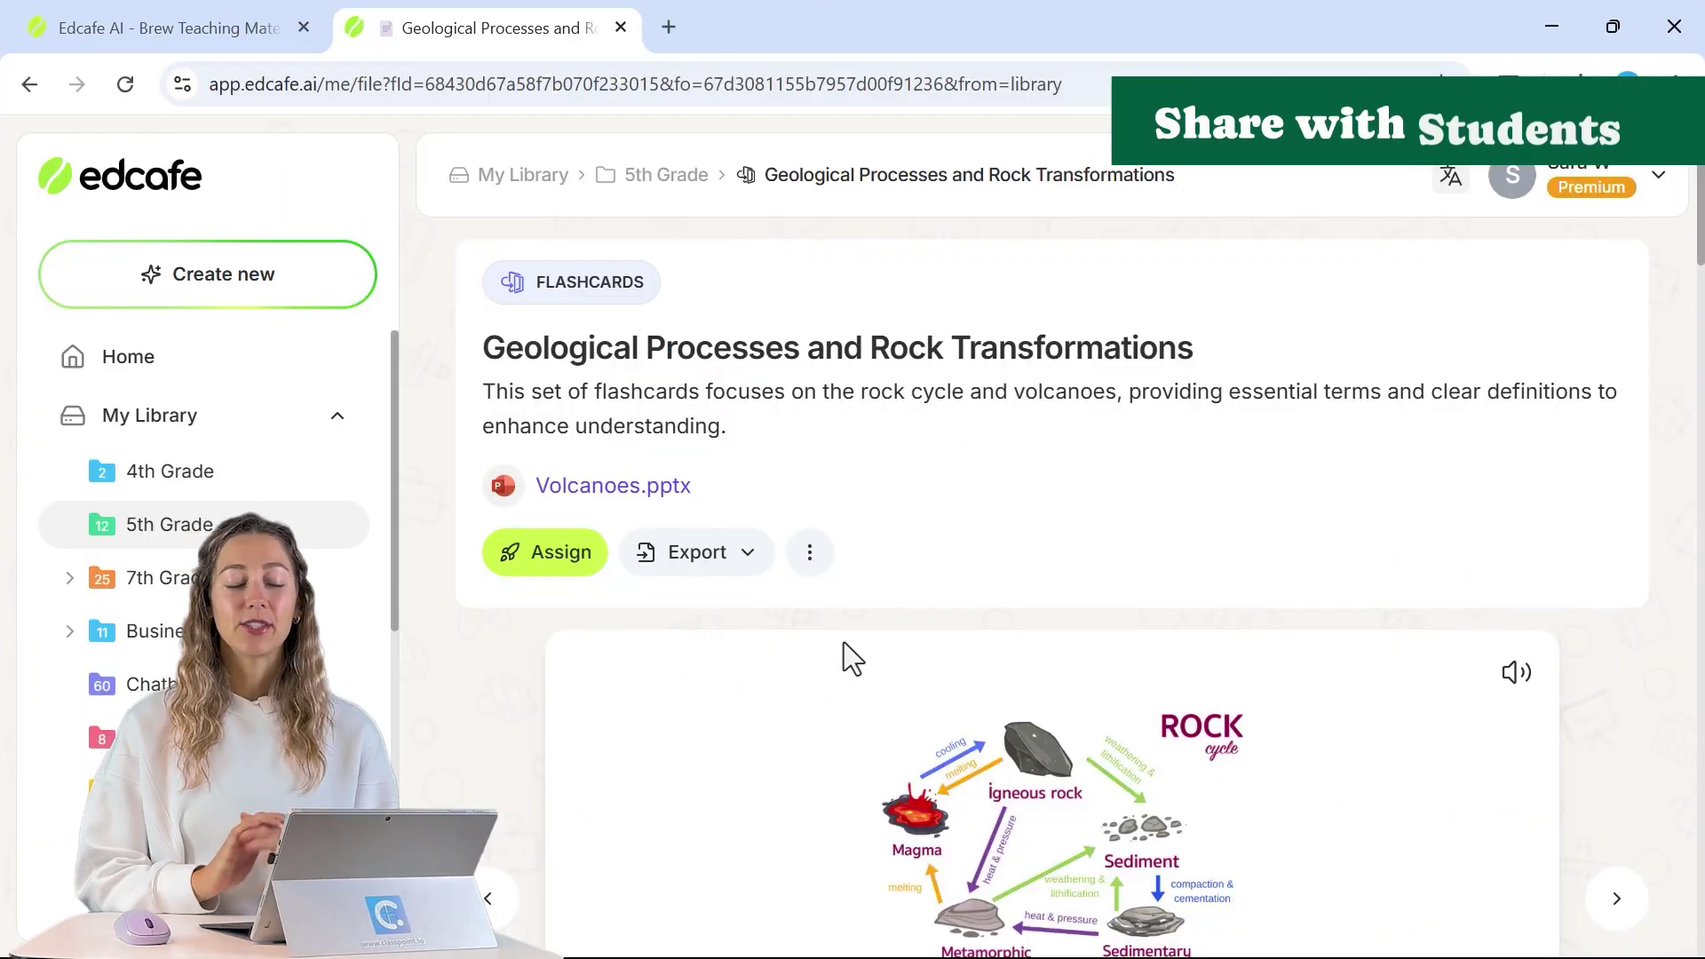
Open the Assign Flashcards dialog to see QR code, link, embed, Google Classroom and Teams sharing.
click(556, 570)
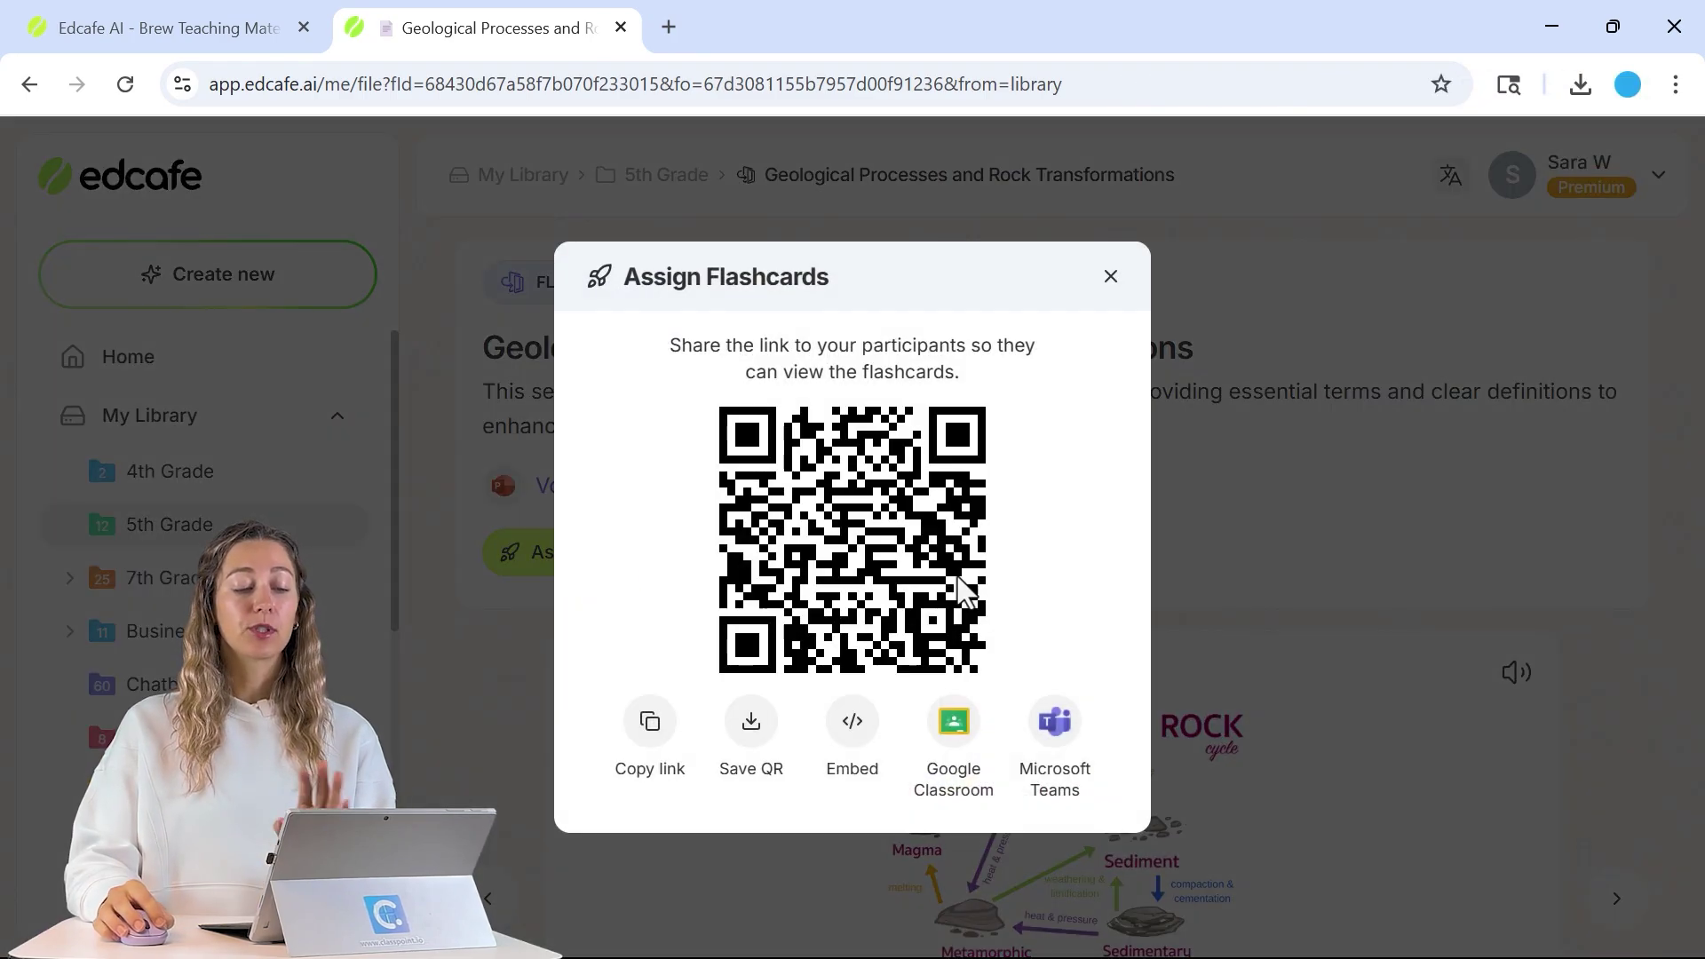